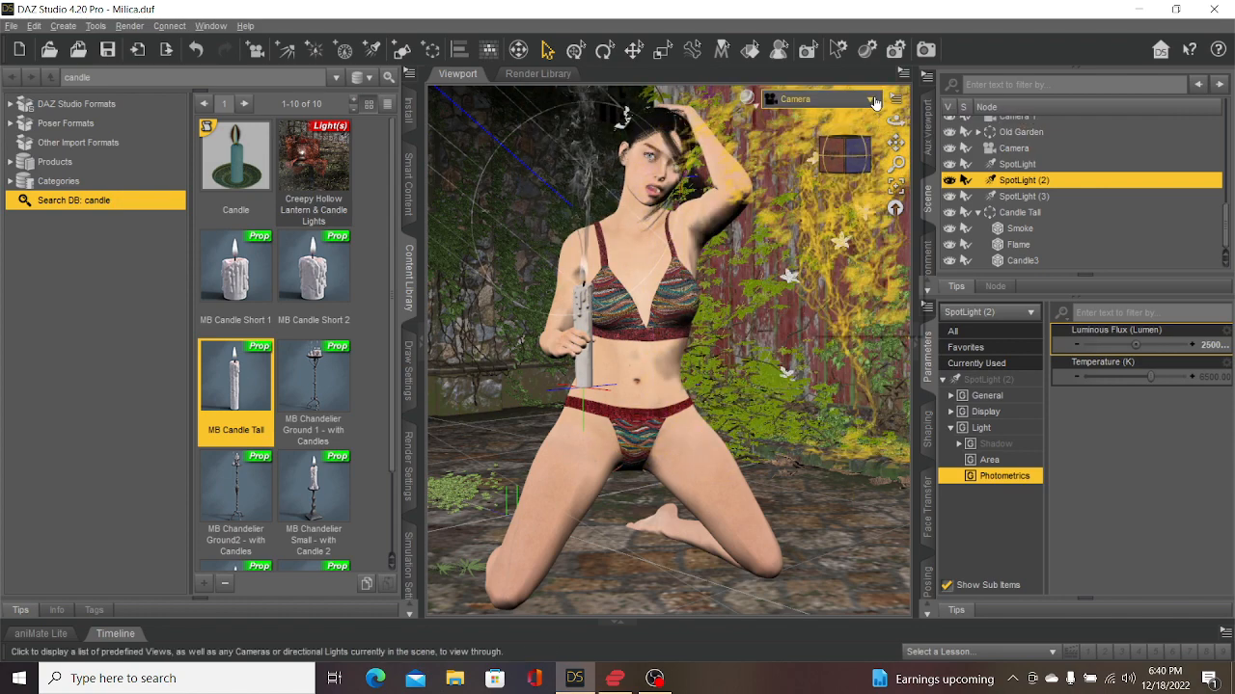
- Inspect the scene through the Perspective View and each of the three spotlights, and return to the Camera view
left_click(874, 102)
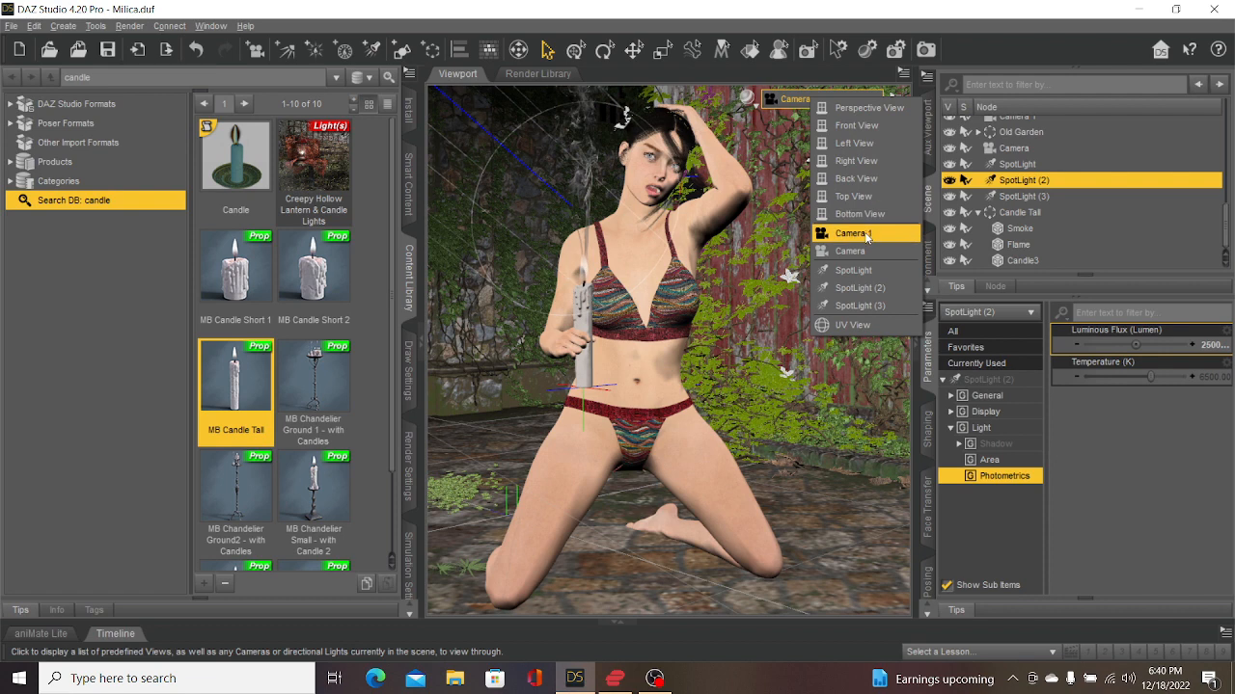
left_click(864, 108)
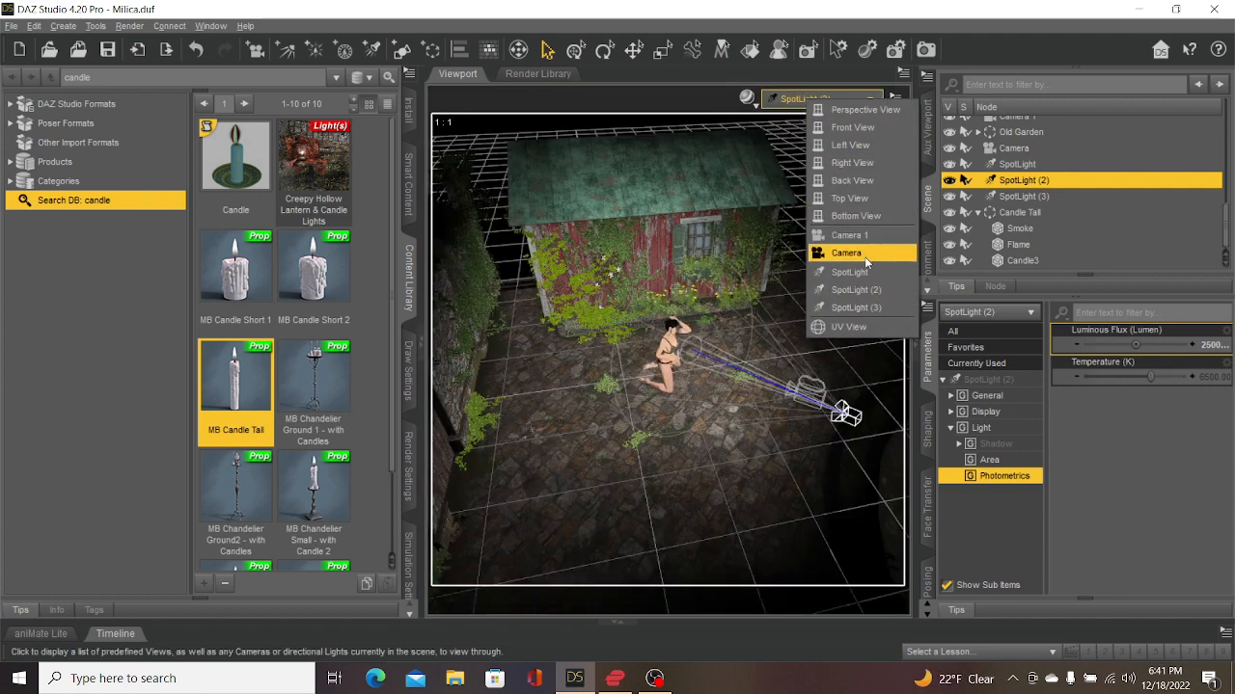
left_click(863, 274)
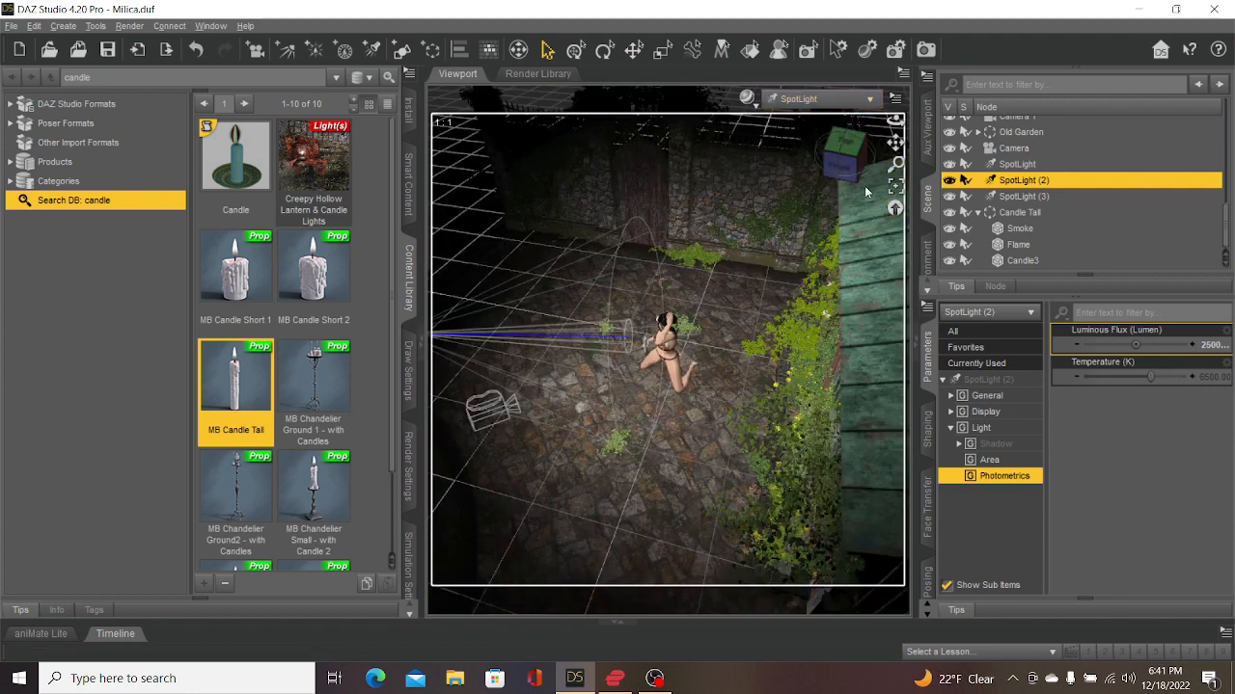
left_click(870, 100)
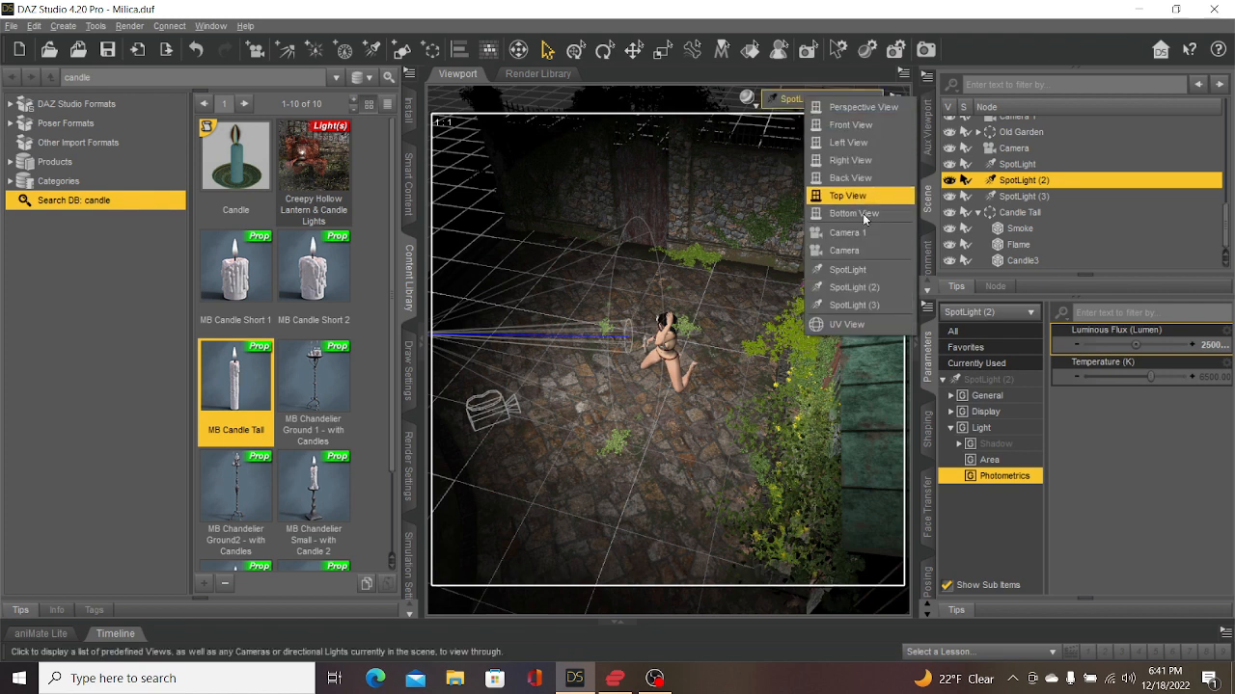
left_click(871, 288)
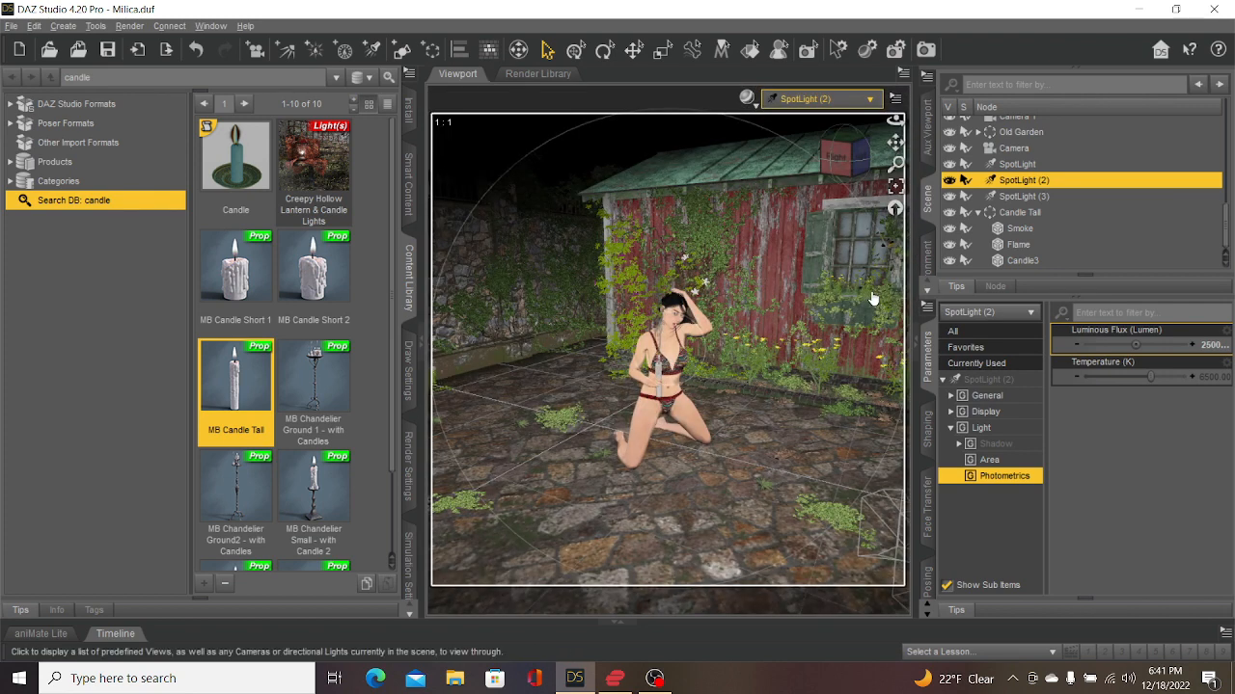
left_click(864, 101)
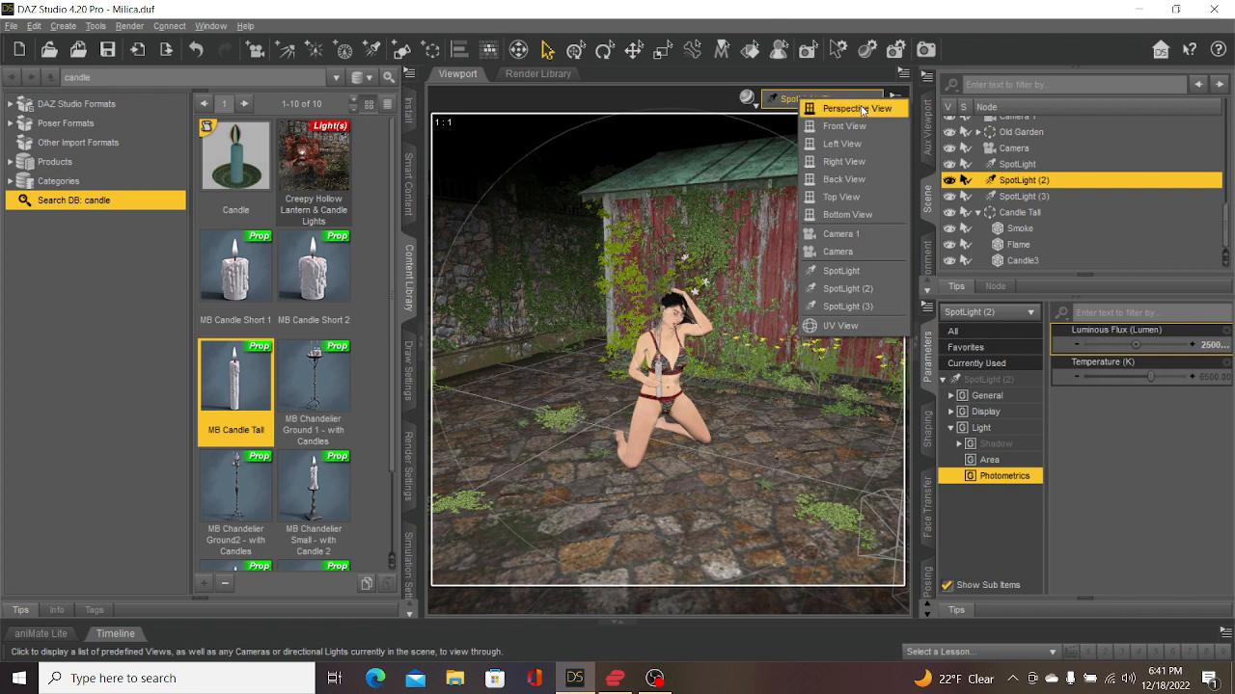
left_click(869, 306)
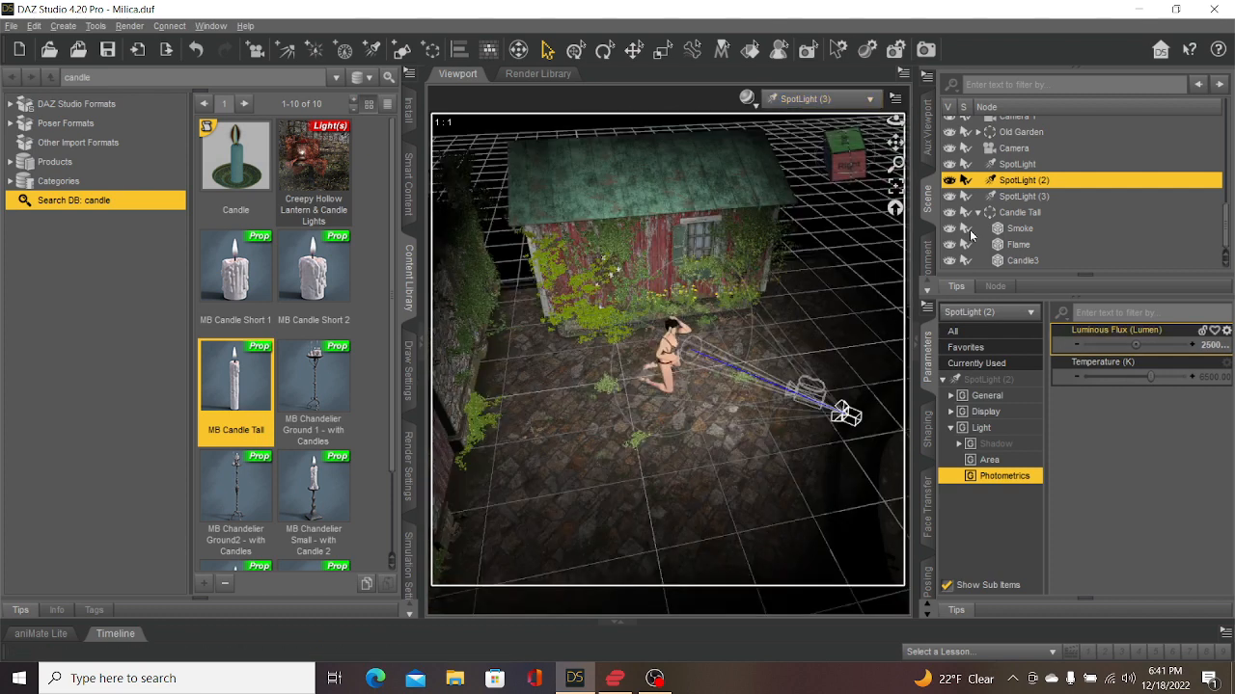
left_click(865, 99)
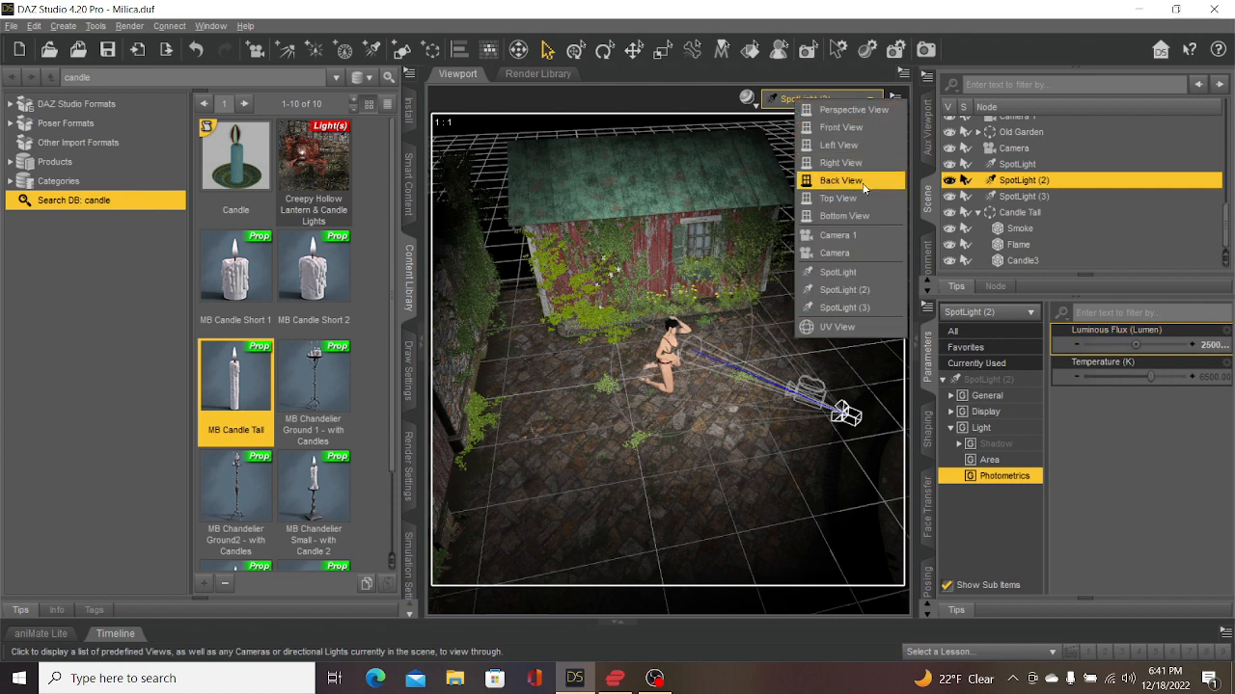
left_click(834, 253)
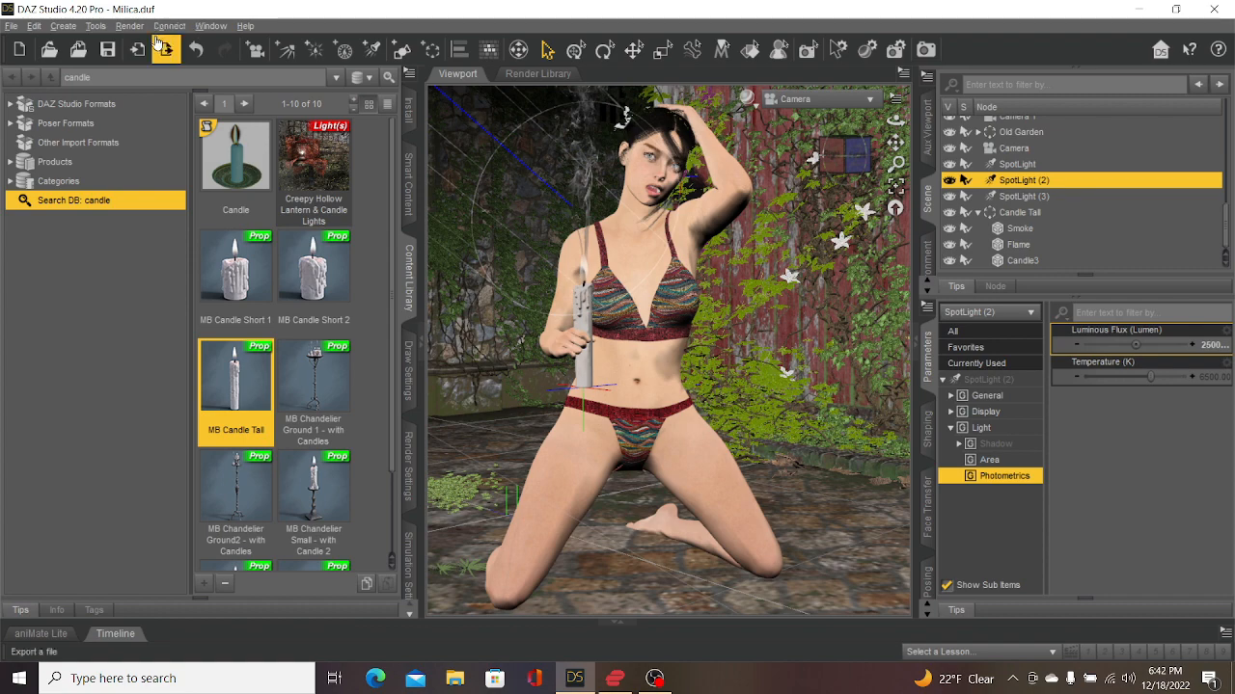
- Render the scene from the Camera view and stop the render before completion
left_click(129, 26)
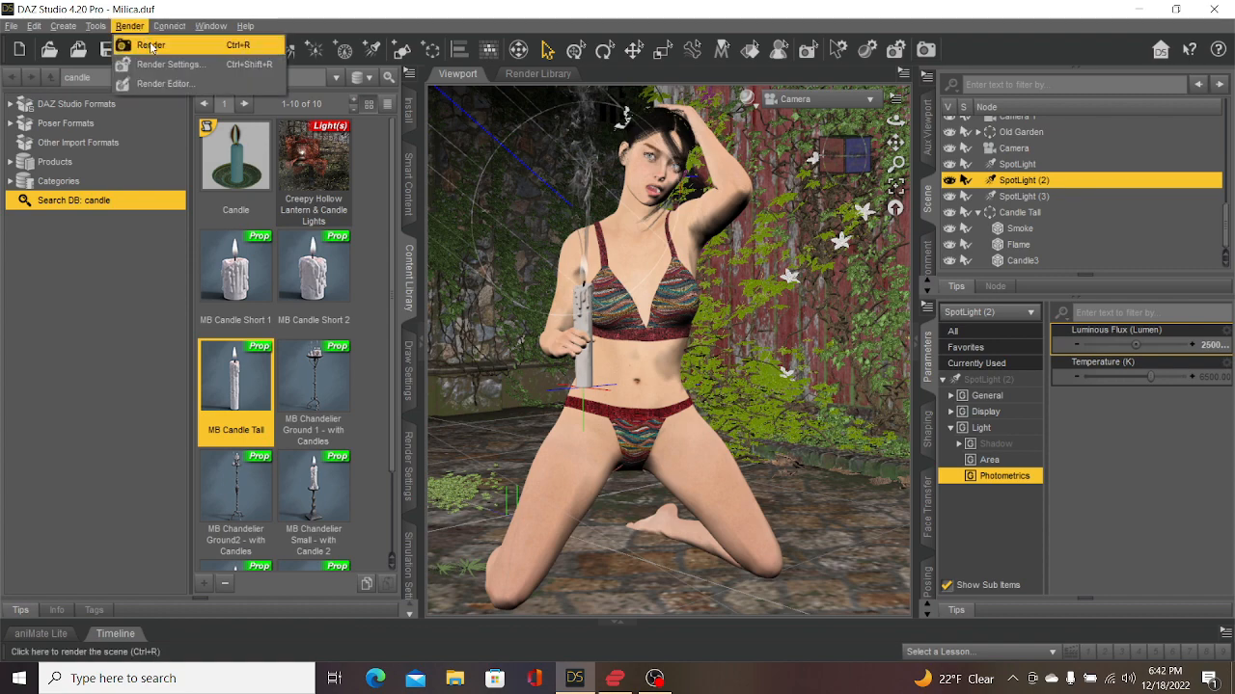
left_click(150, 46)
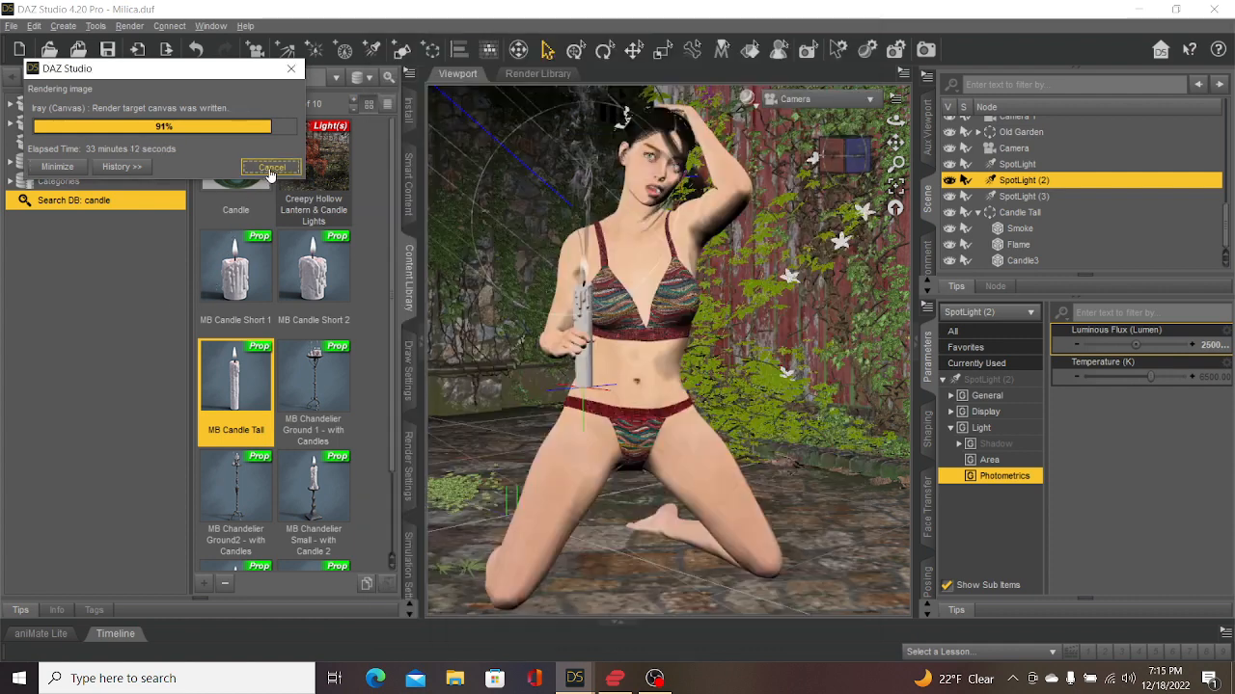
left_click(270, 167)
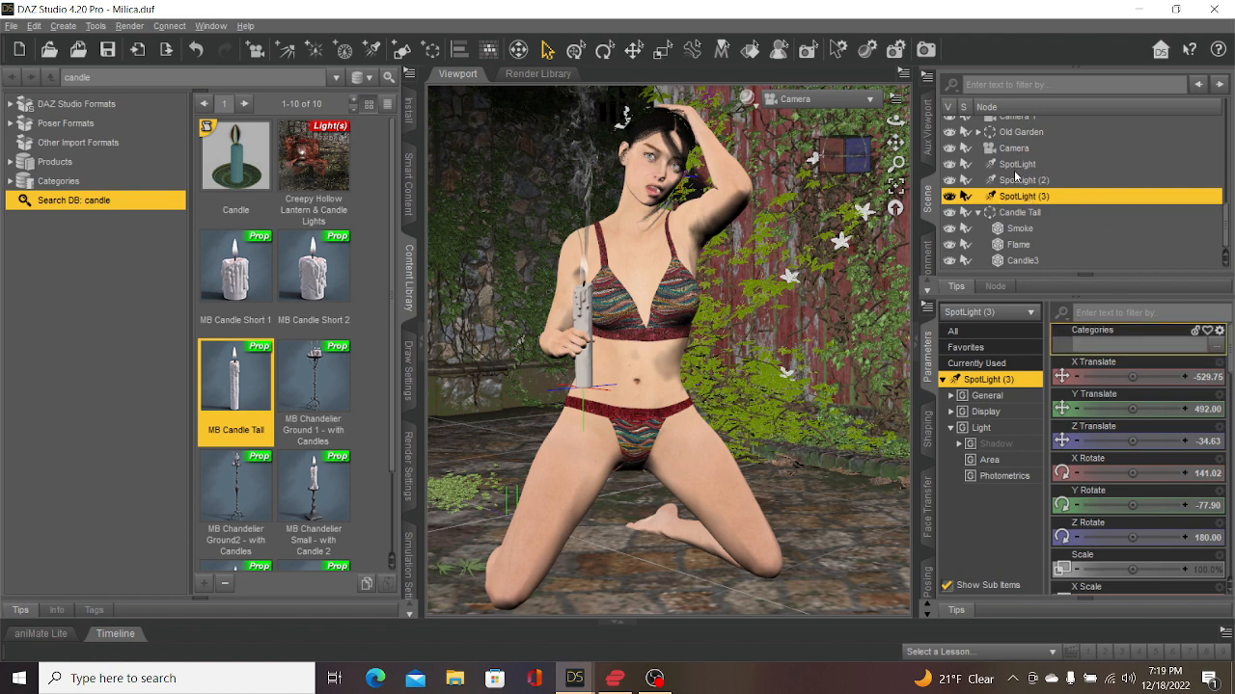
- Review the photometric settings of SpotLight (3) and examine the placement of the lights in the Perspective View
left_click(999, 477)
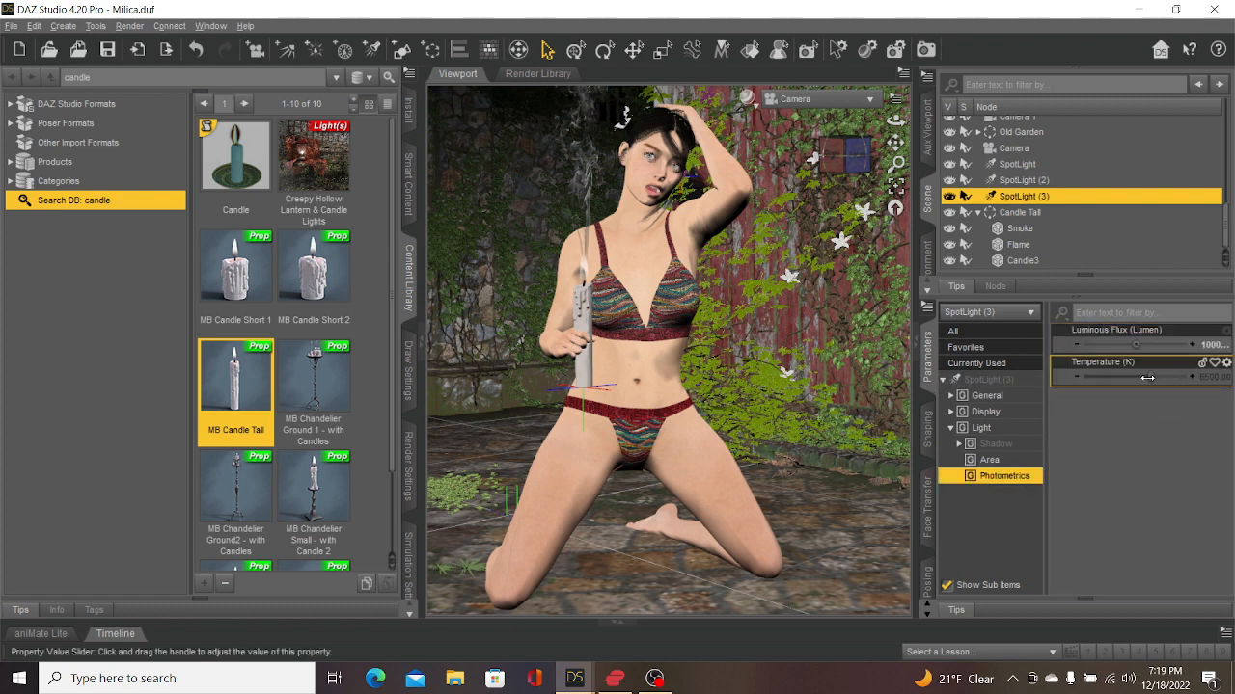
mouse_move(1148, 378)
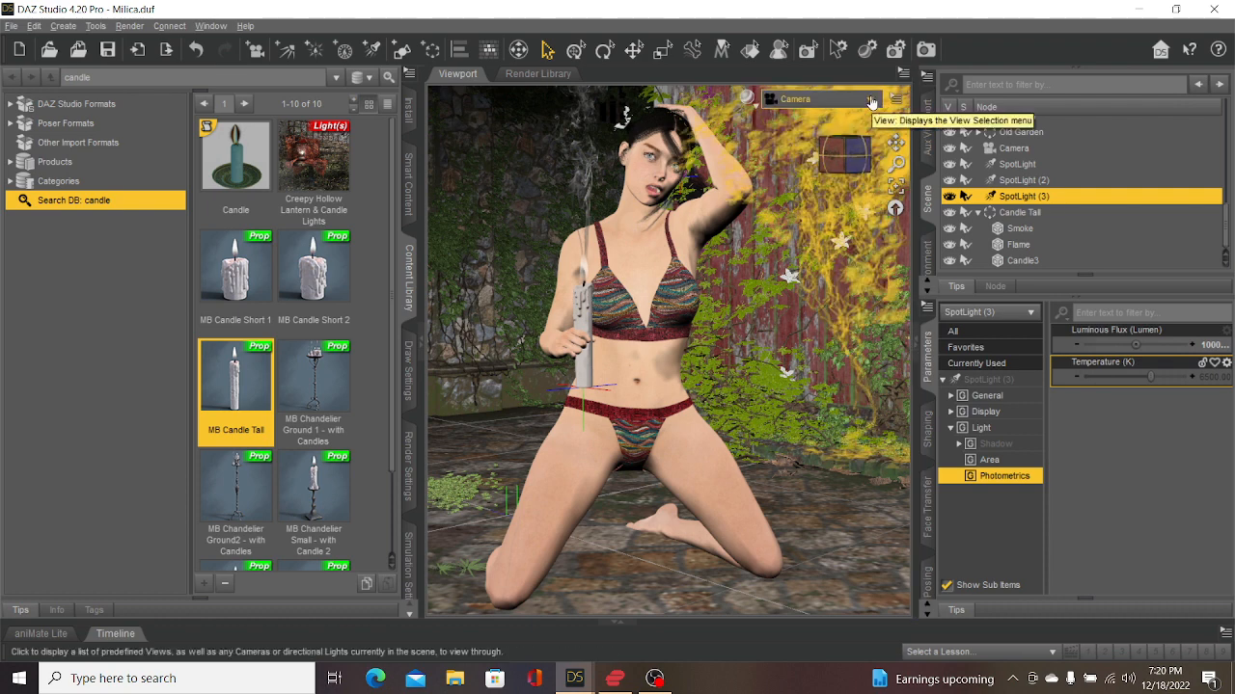
left_click(871, 101)
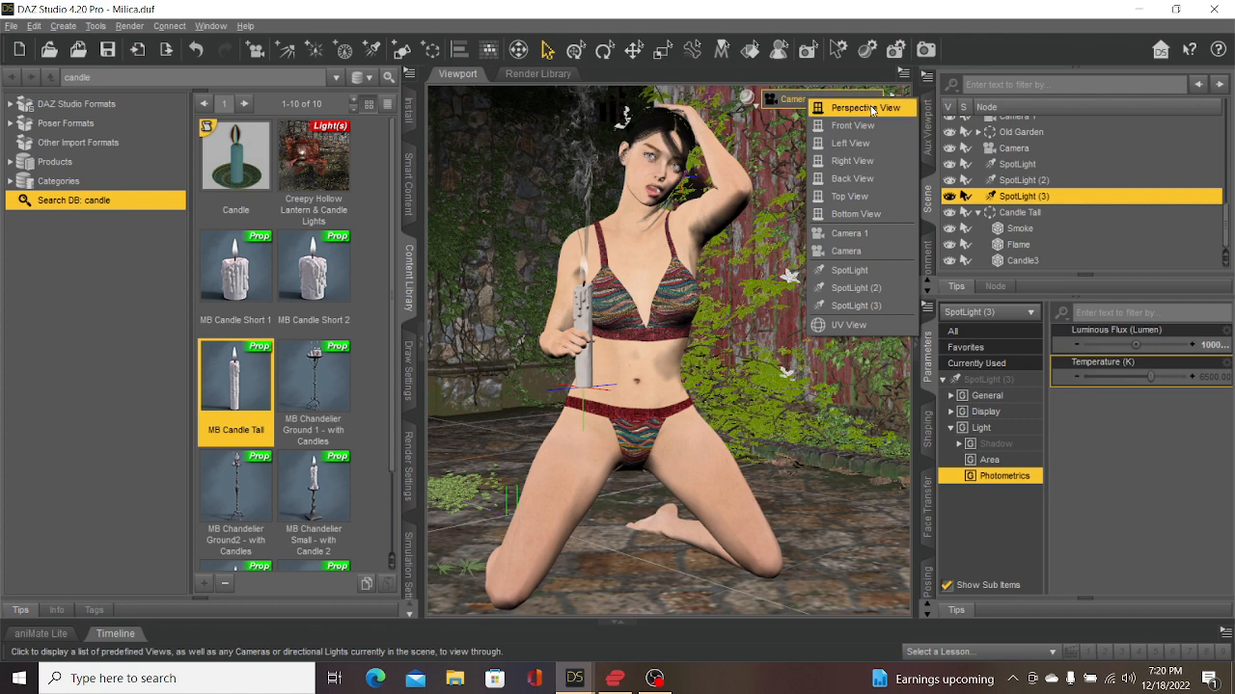
left_click(864, 108)
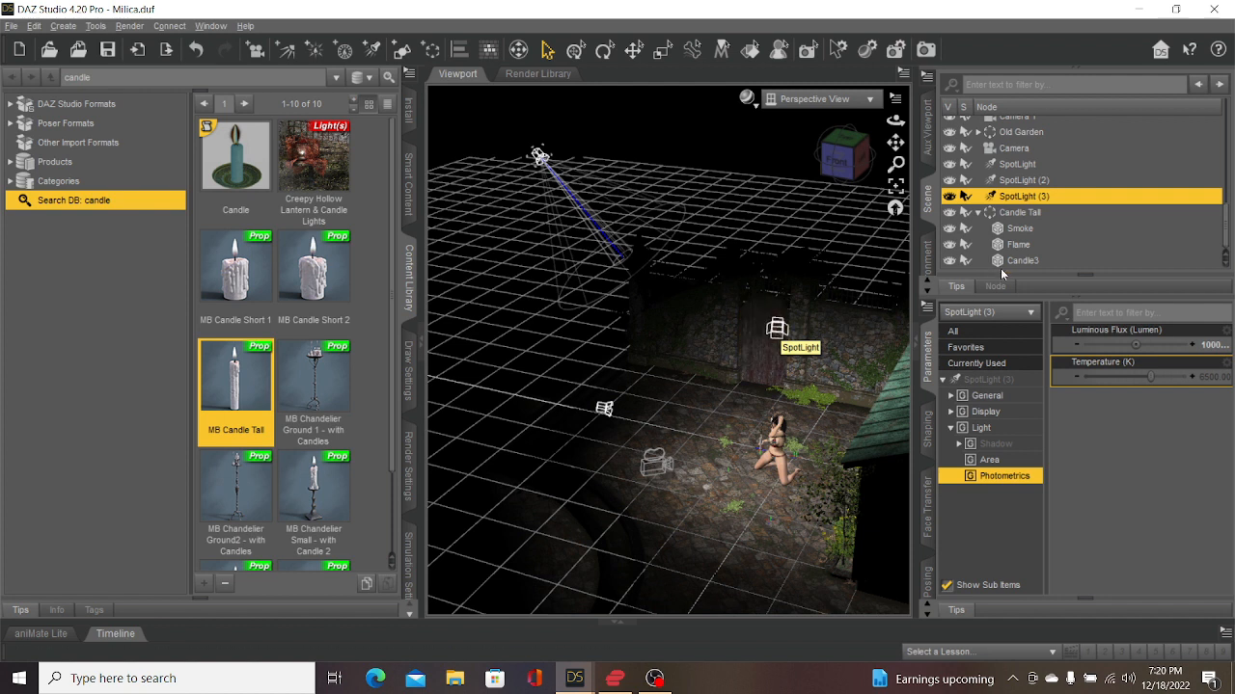
- Select the first SpotLight, look through it and move it closer to the kneeling figure
left_click(1021, 165)
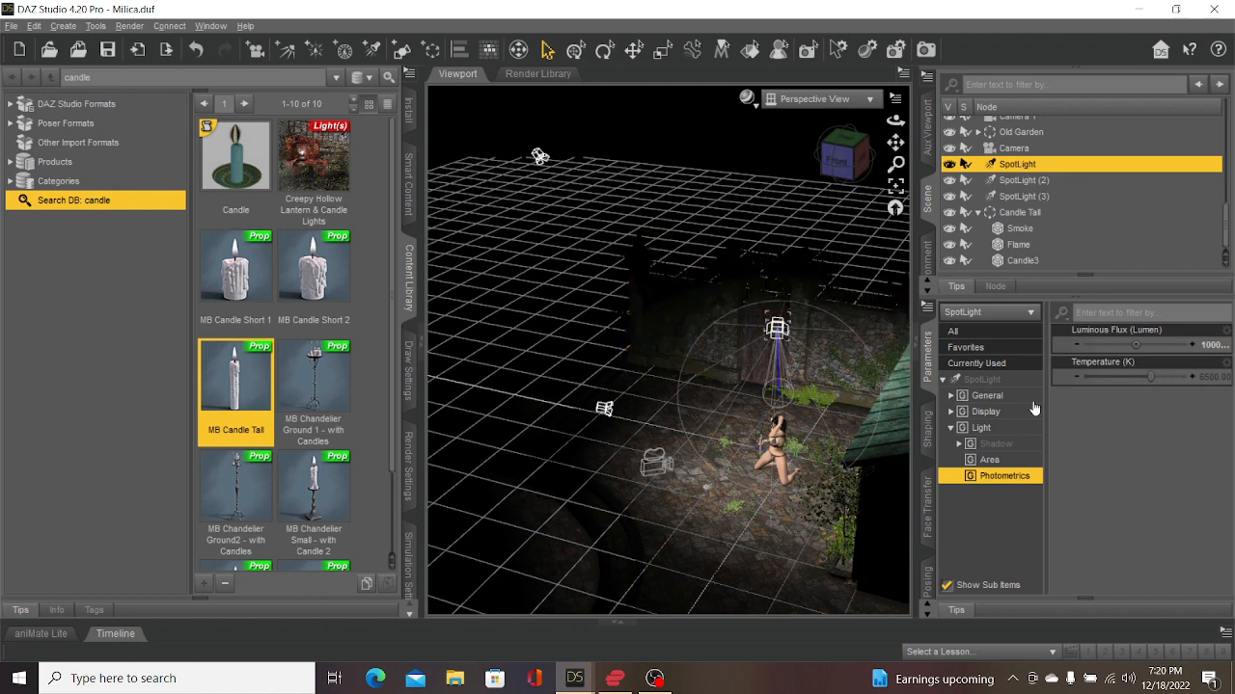
left_click(868, 102)
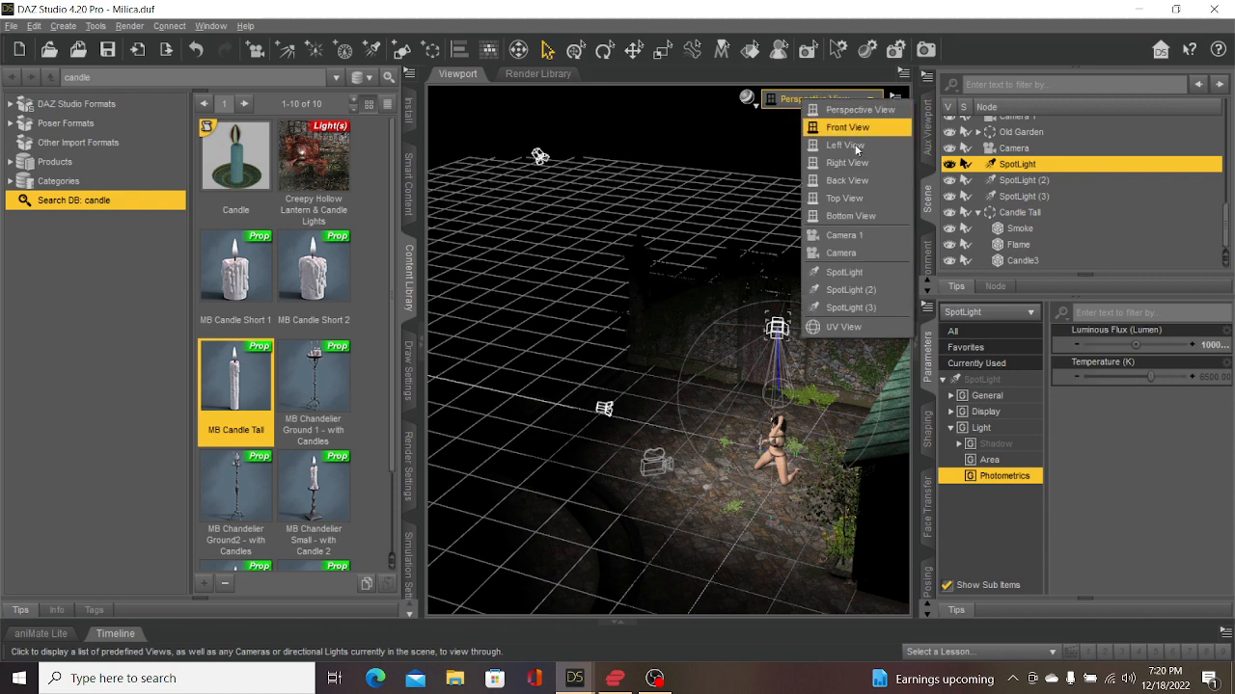
left_click(843, 272)
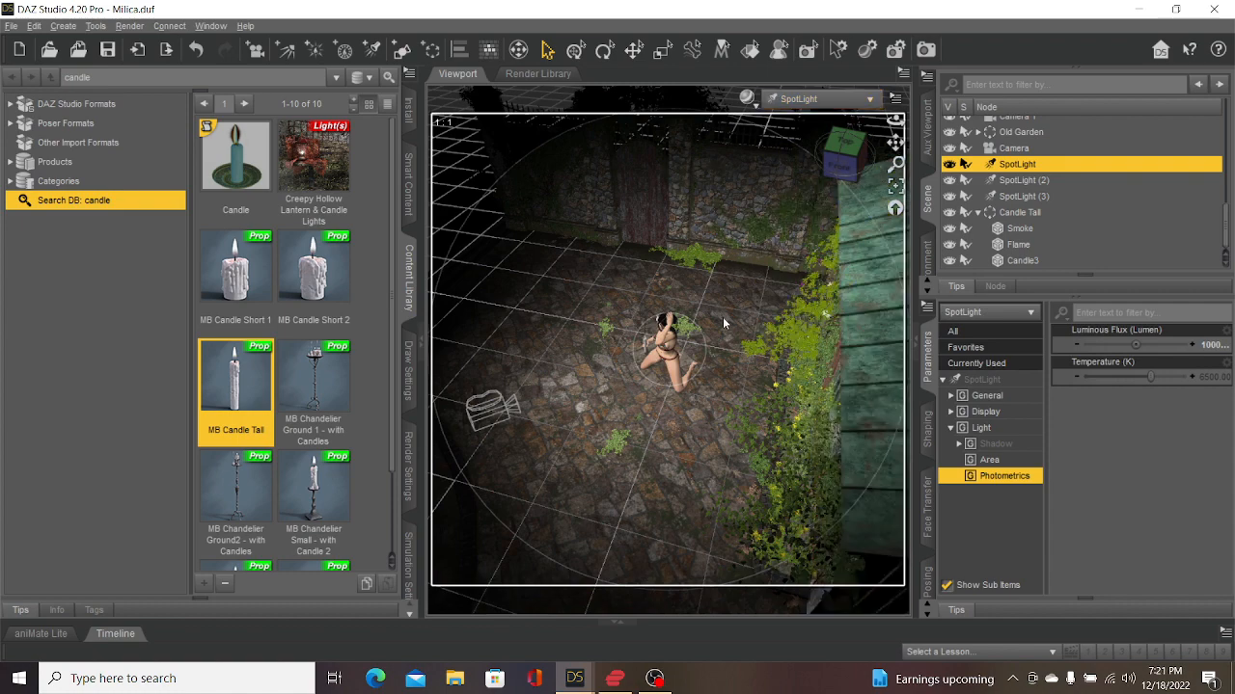
scroll(724, 319, "up", 6)
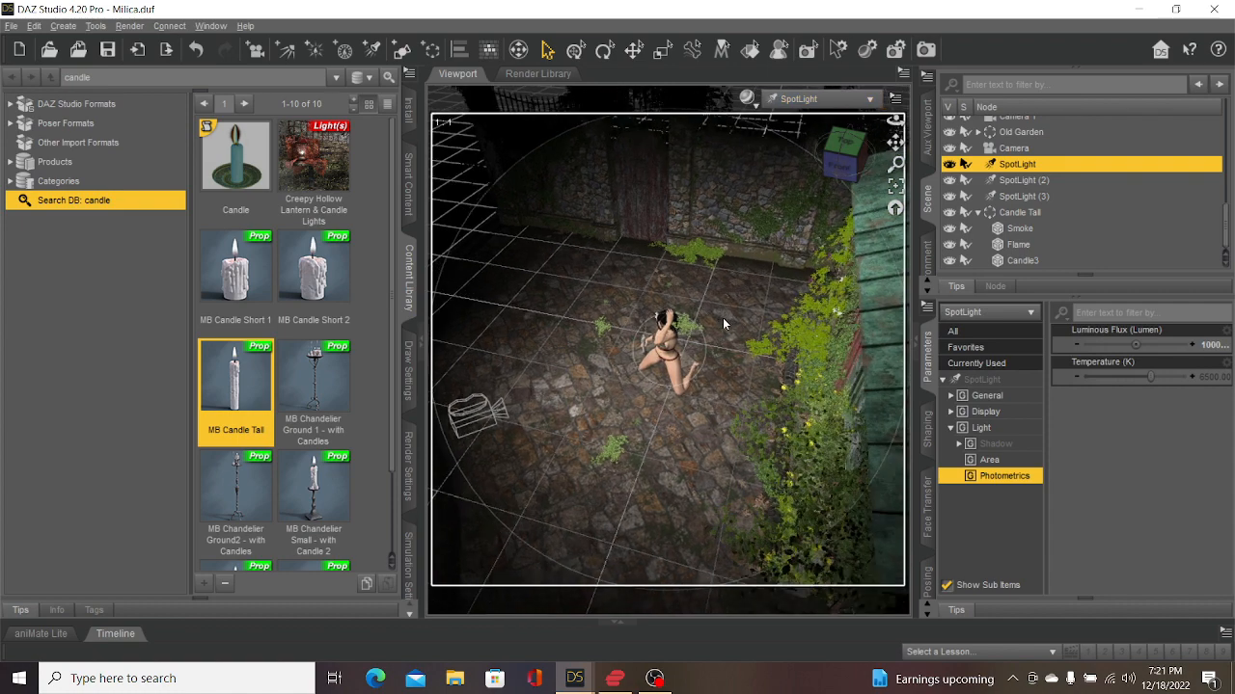
scroll(724, 321, "up", 5)
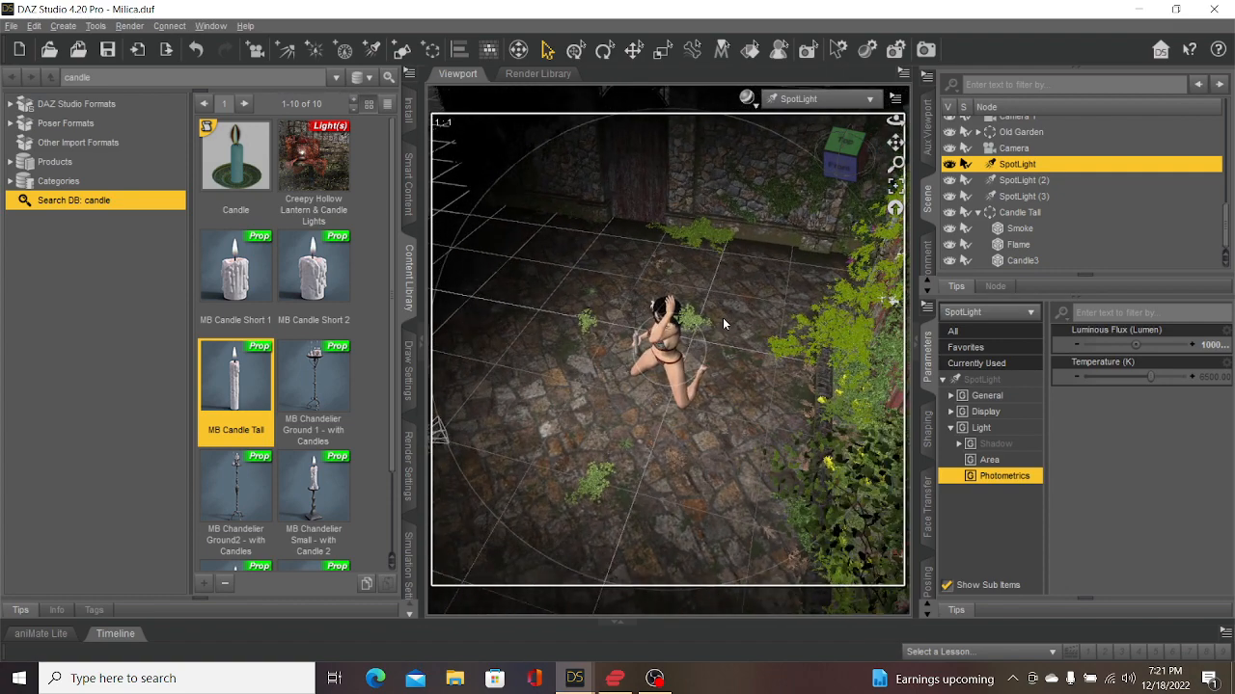
scroll(723, 323, "up", 1)
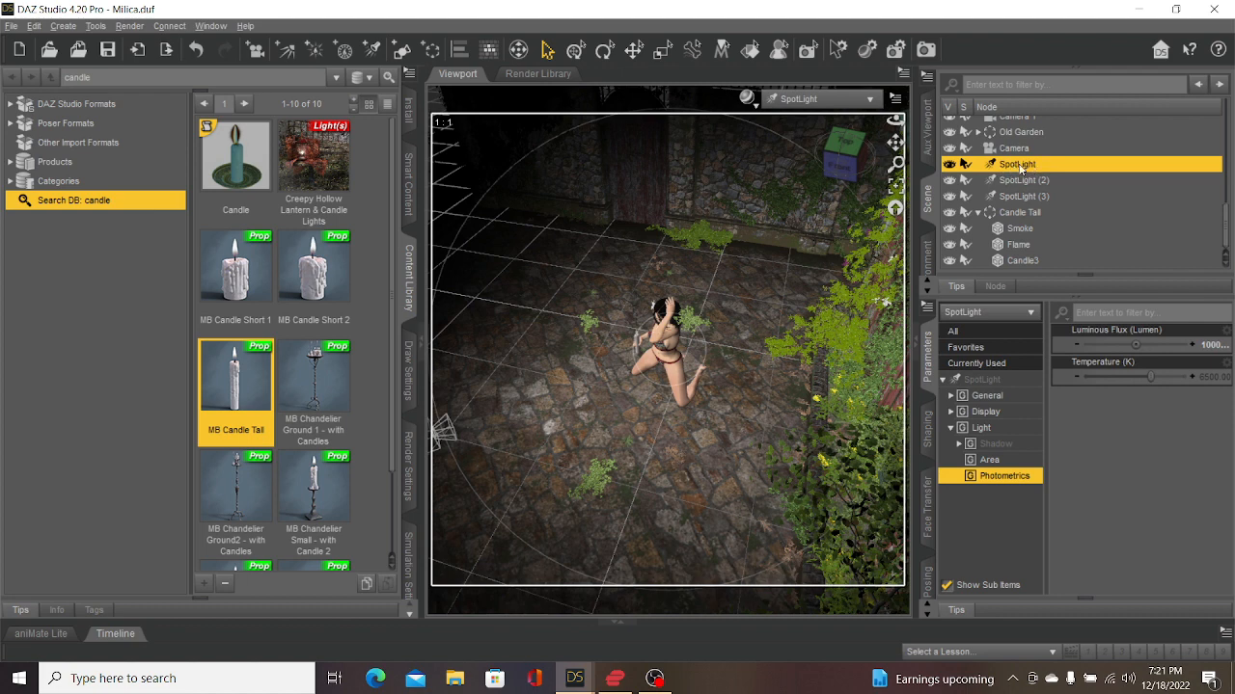
- Try a spread angle of 96 on the first SpotLight and undo the change
left_click(982, 429)
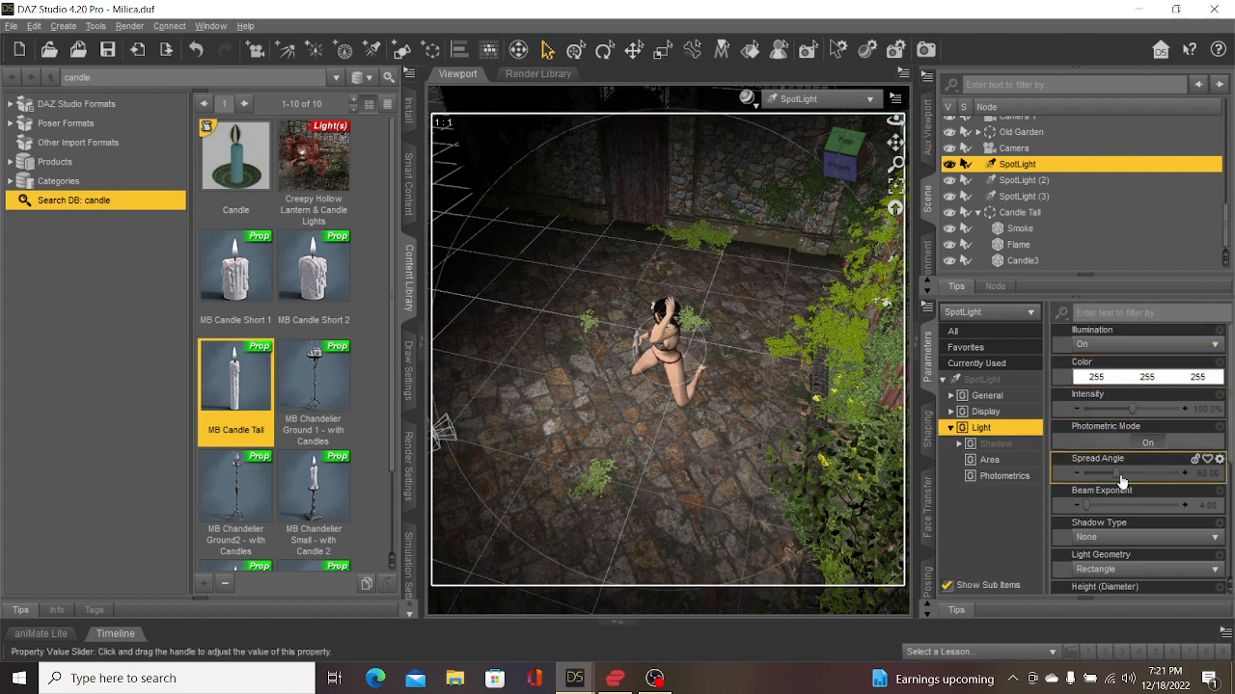
mouse_move(1116, 473)
mouse_move(1116, 474)
left_mouse_down()
mouse_move(1091, 475)
mouse_move(1136, 473)
left_mouse_up()
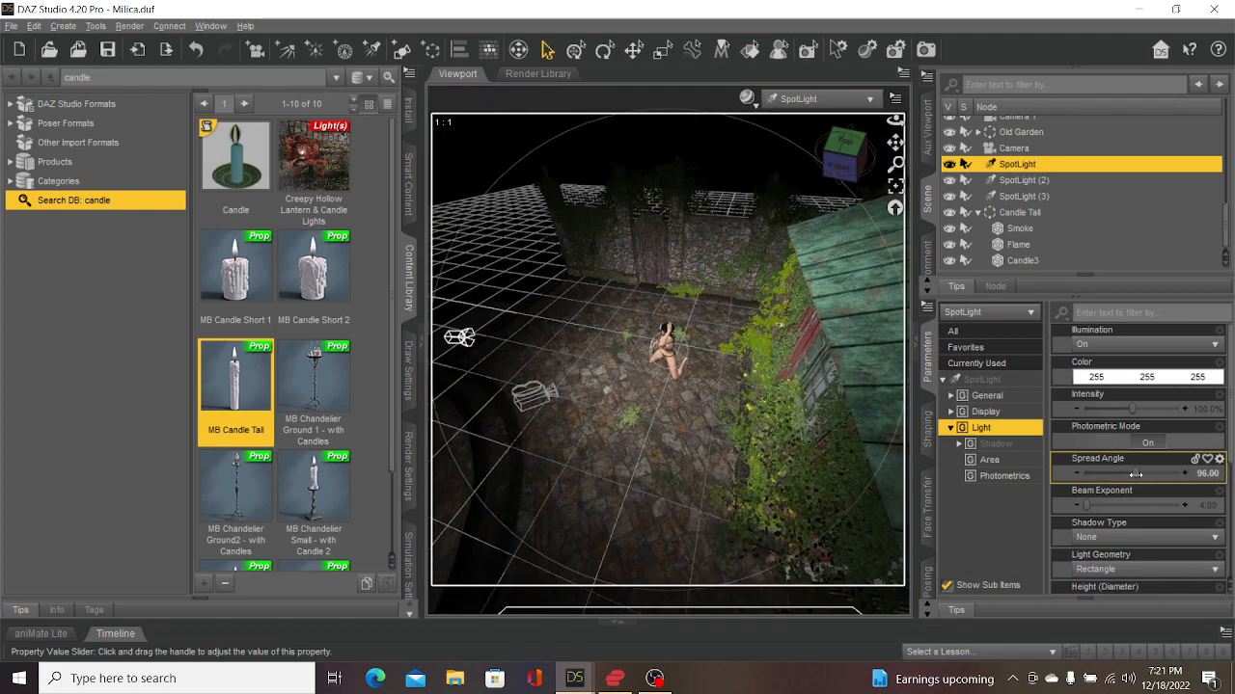
left_click(200, 52)
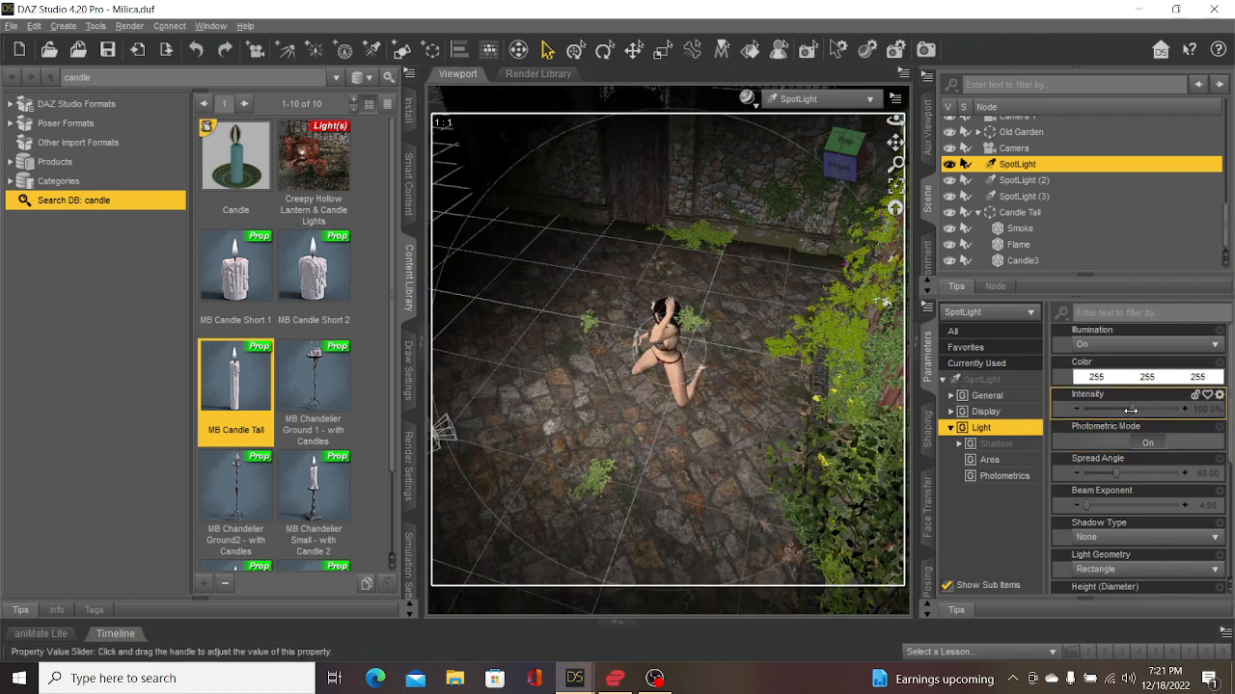
- Check the first SpotLight's photometric settings and set its light color to the basic orange (255, 128, 0)
mouse_move(1130, 411)
left_click(1022, 476)
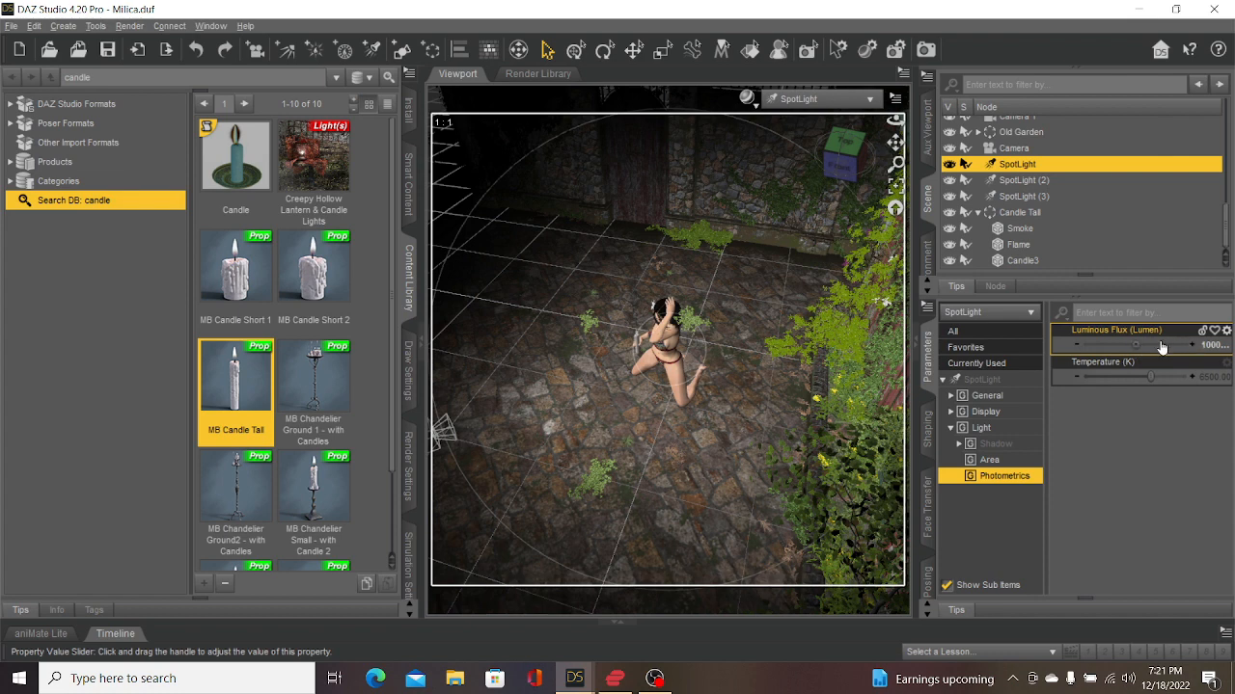
left_click(982, 427)
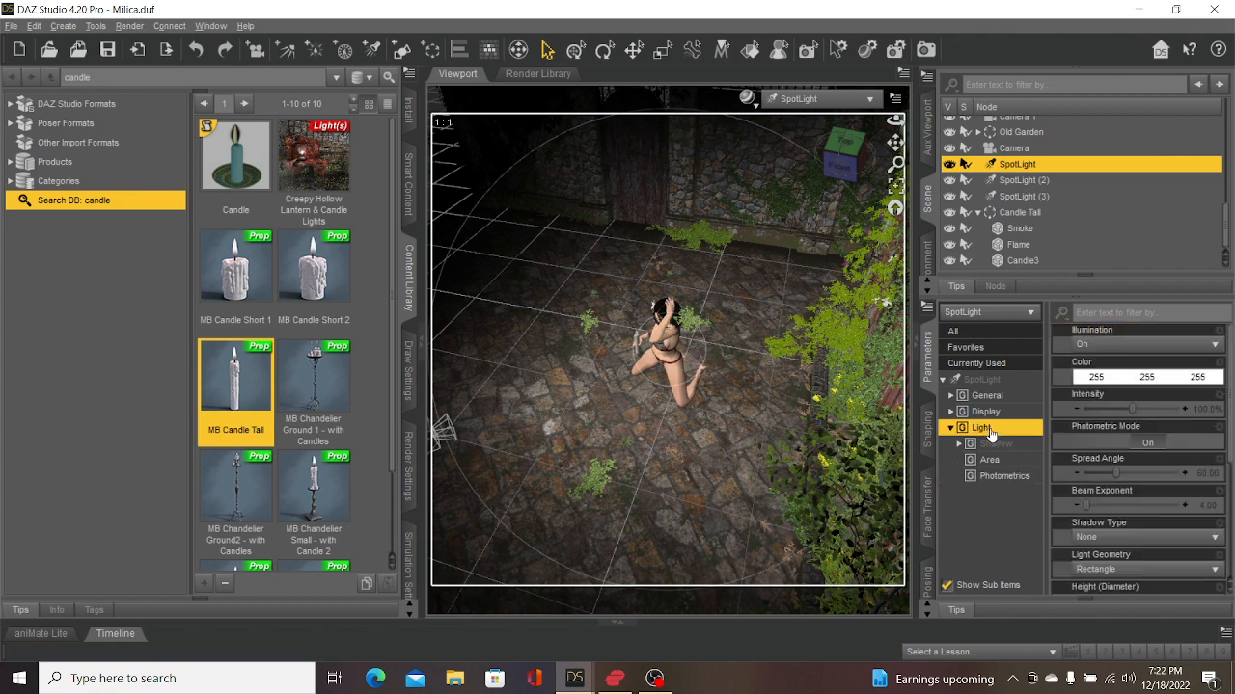
left_click(1124, 379)
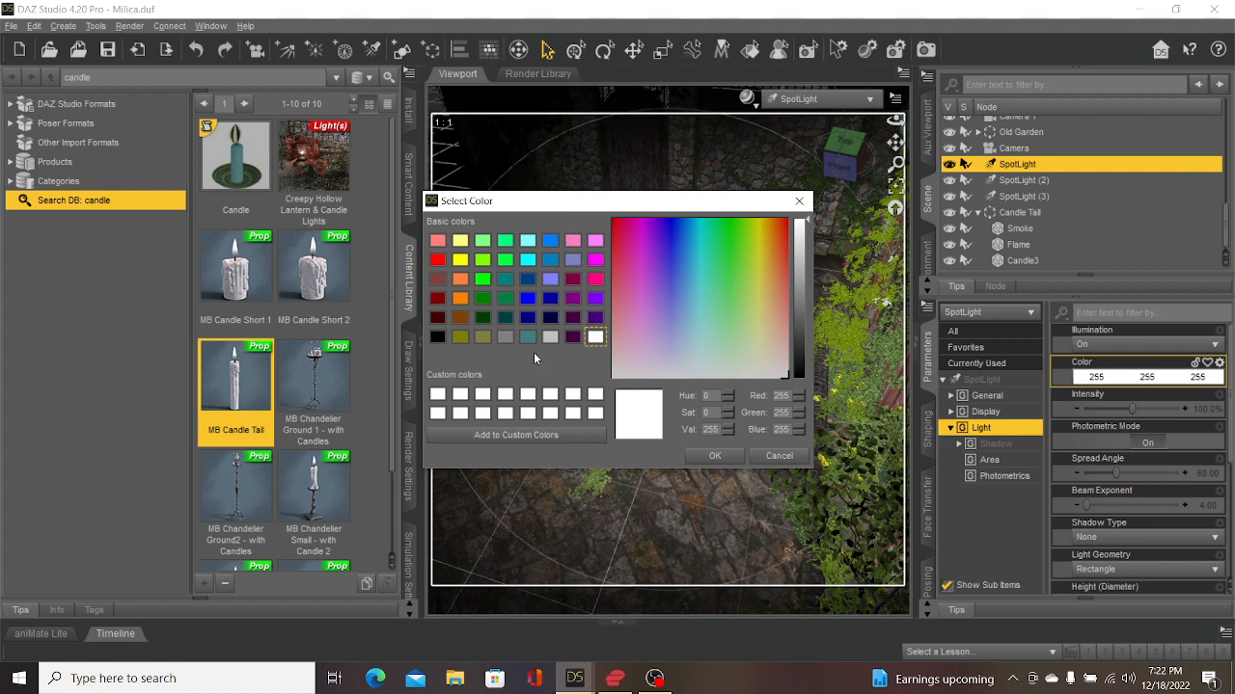
left_click(460, 298)
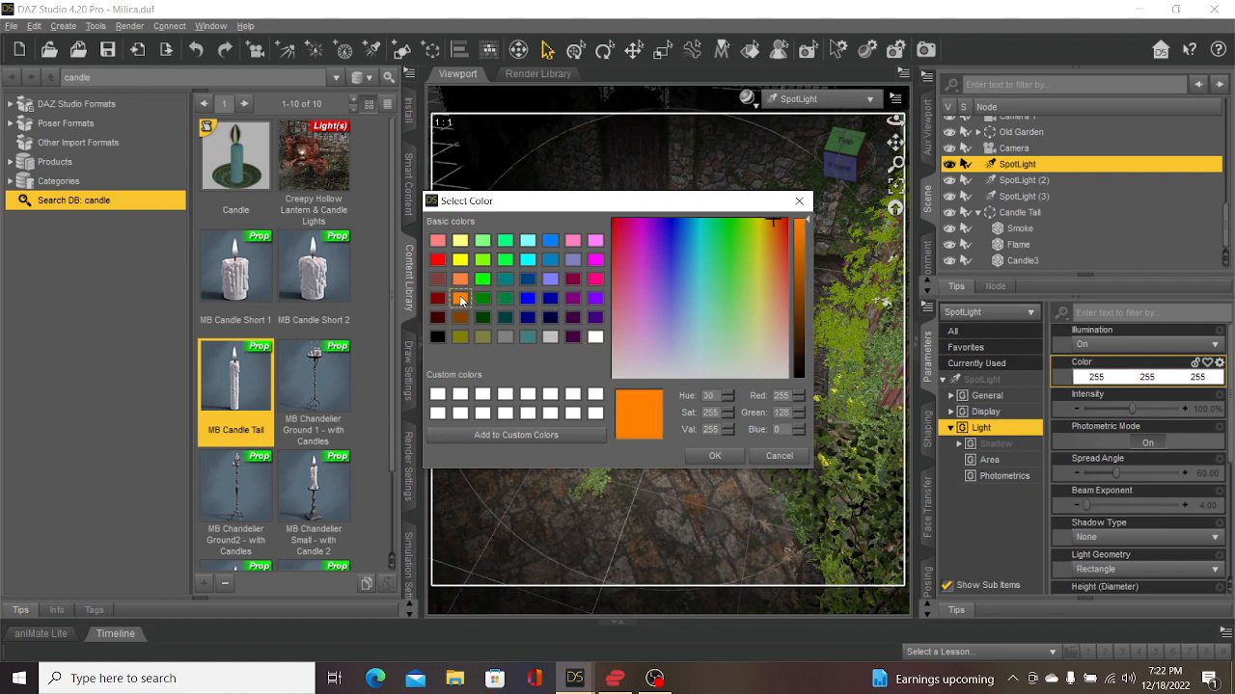
left_click(704, 454)
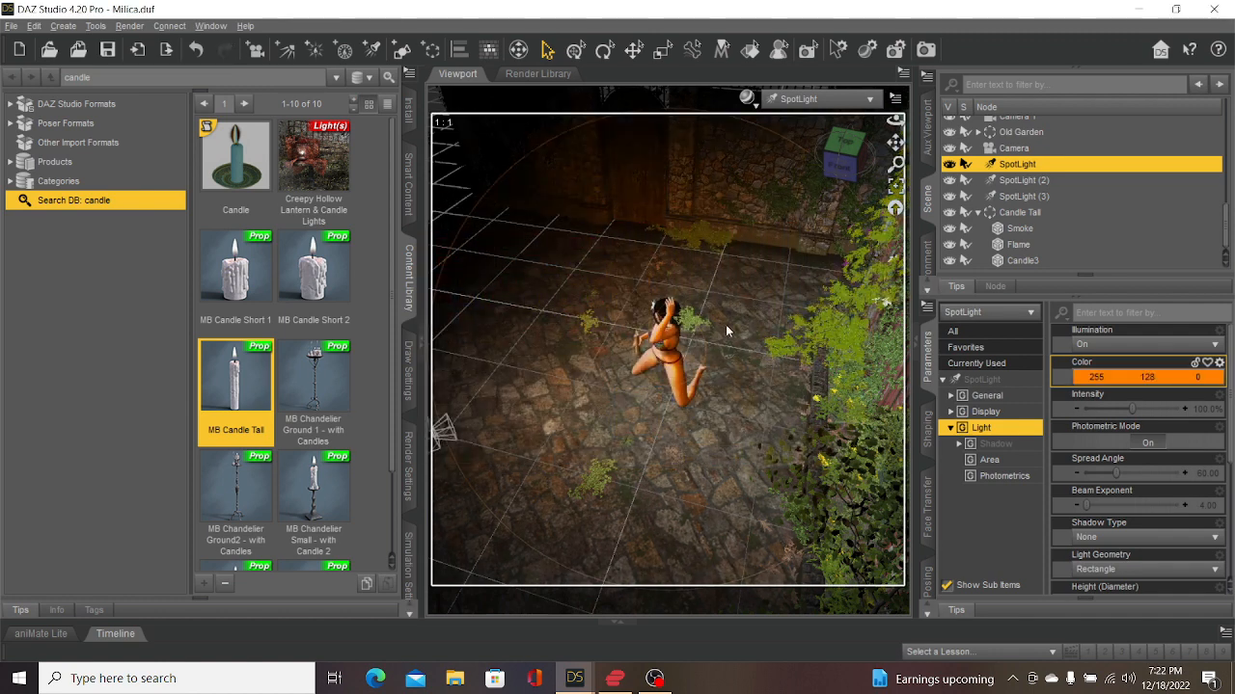
- Render the orange-lit scene from the Camera view, compare it with the earlier render and return to the main window
left_click(853, 104)
left_click(861, 248)
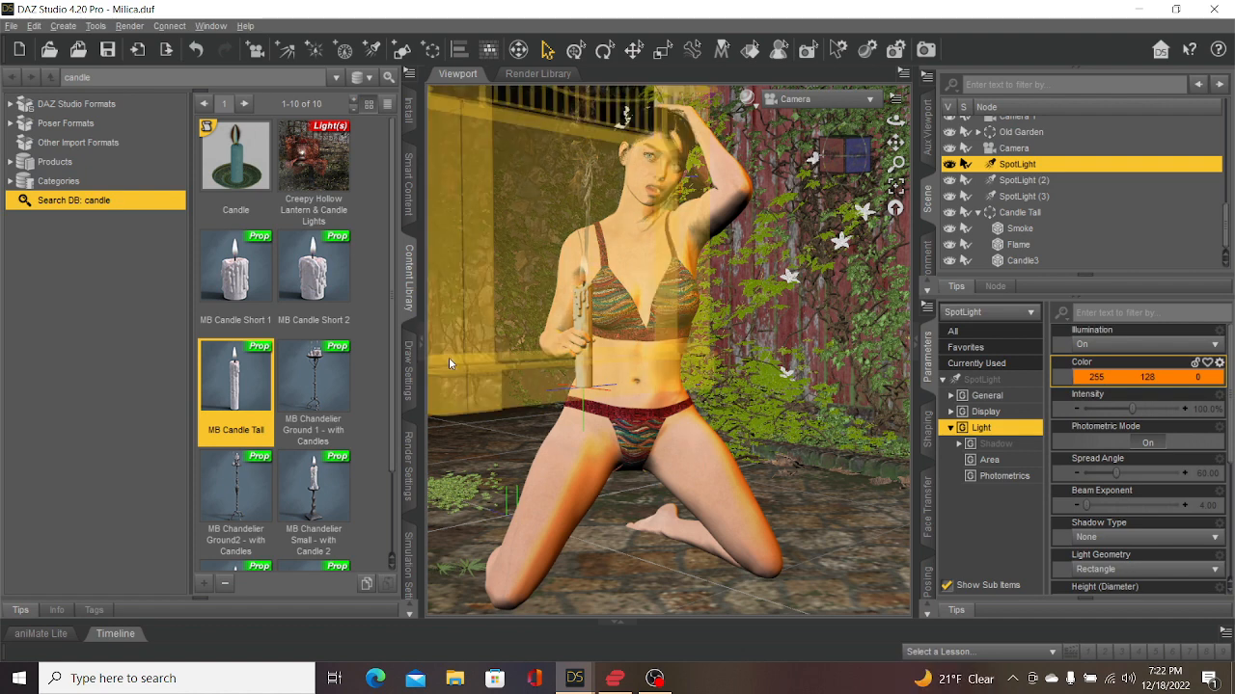
left_click(130, 26)
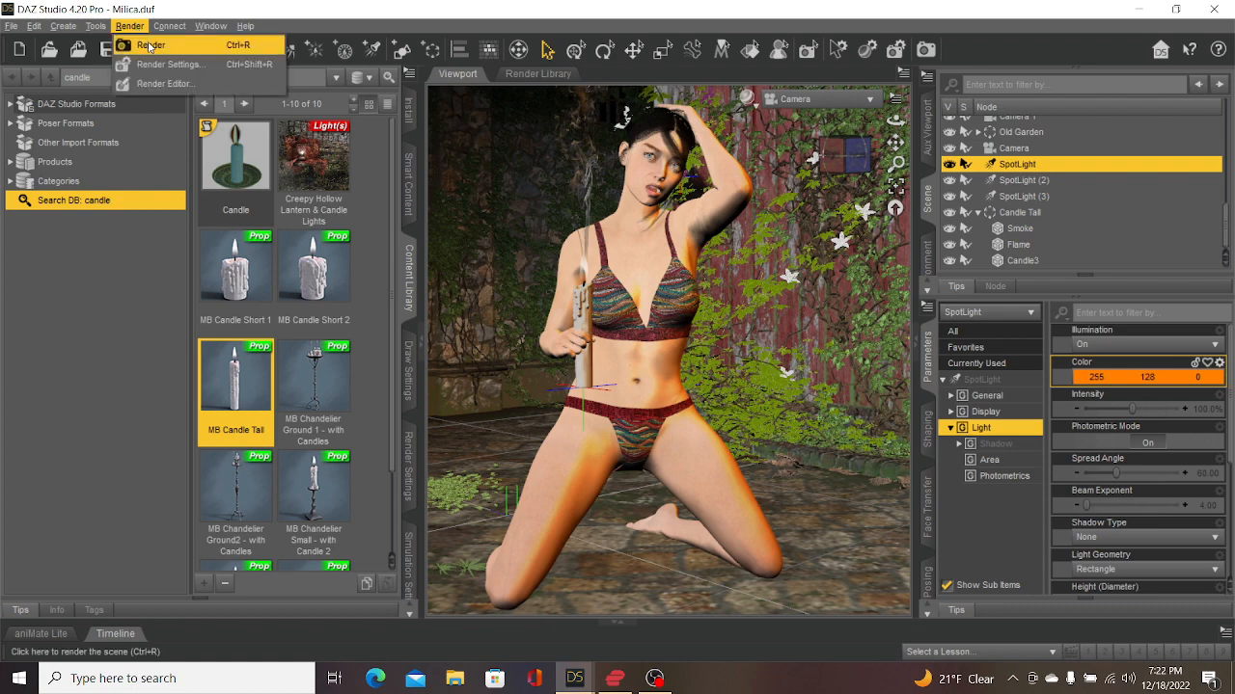
left_click(152, 44)
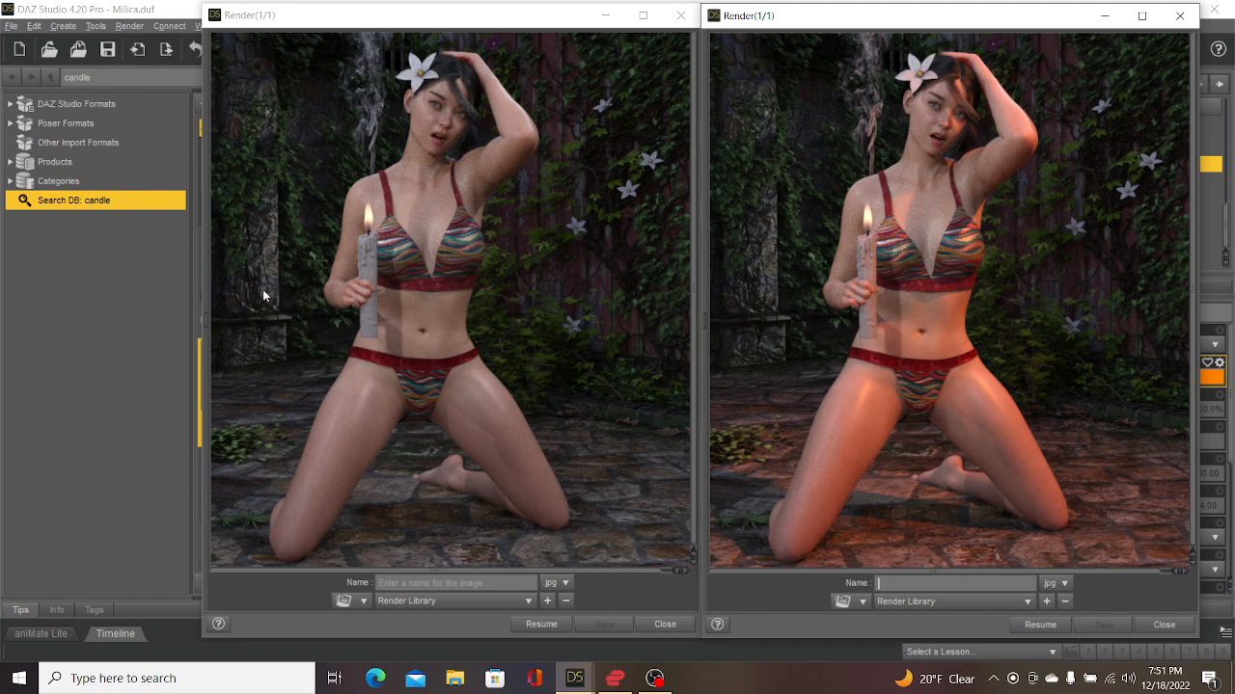
left_click(160, 289)
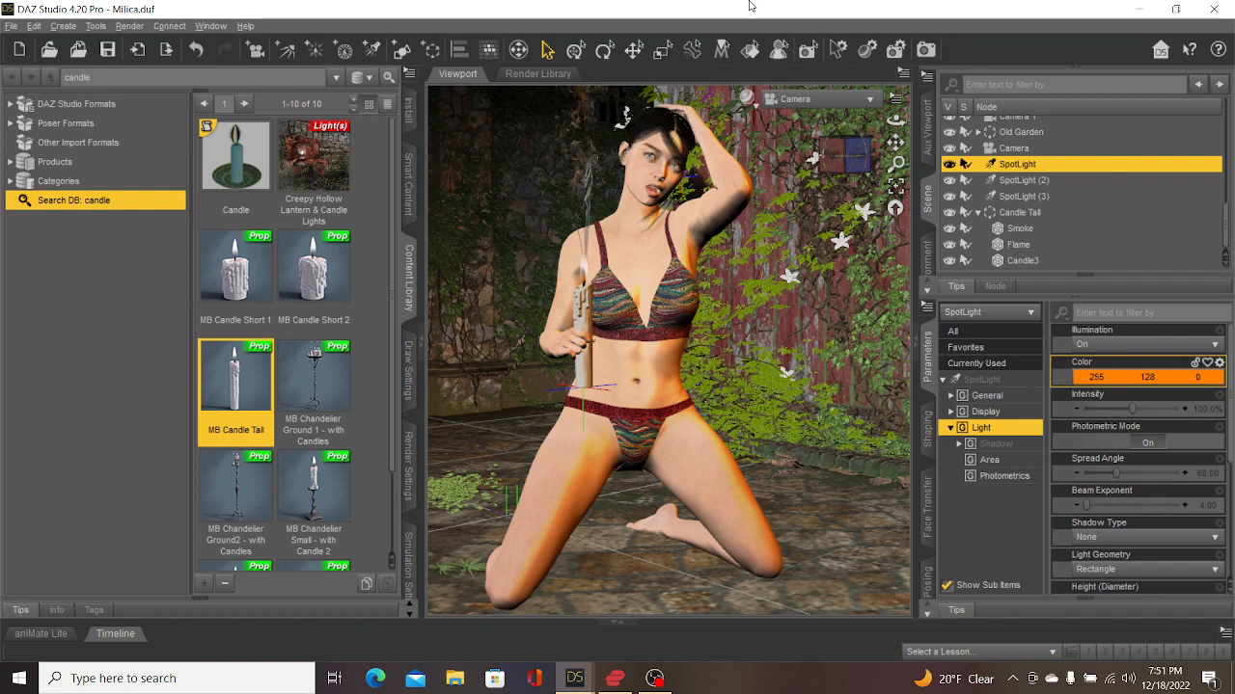
- Create a point light named PointLight and move it near the candle to about X -31.41, Y 79.85, Z 81.56
left_click(312, 52)
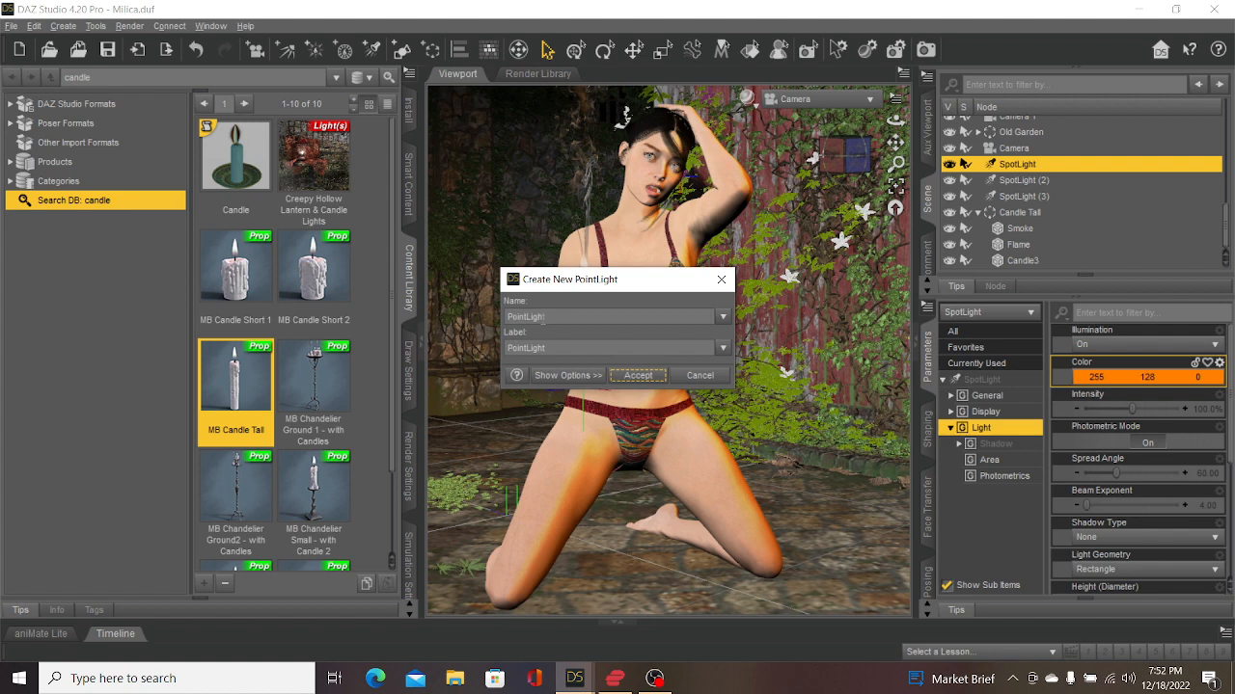
left_click(638, 375)
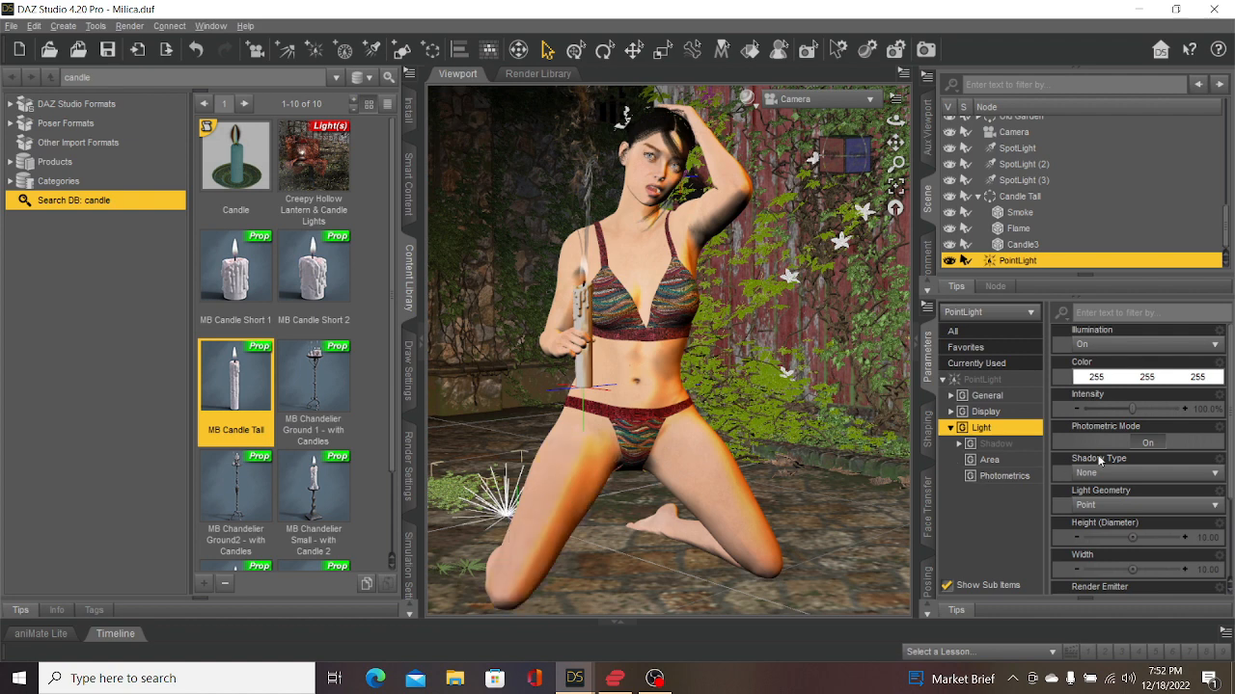
left_click(993, 380)
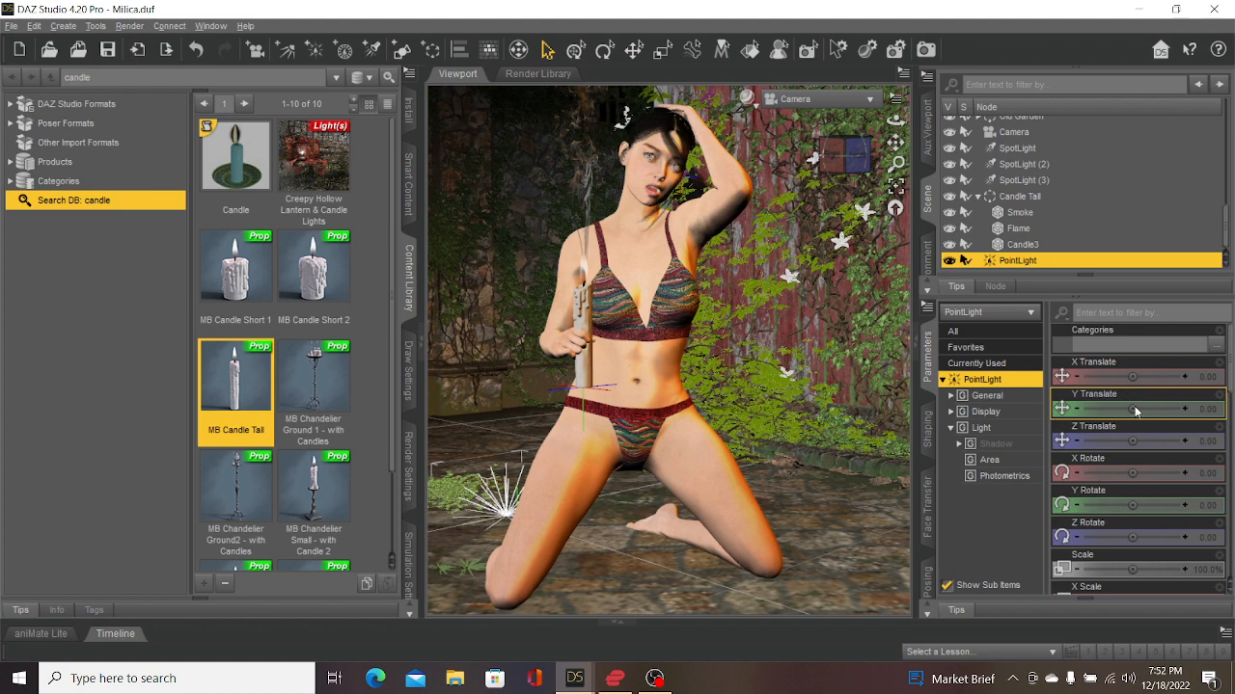
left_click_drag(1128, 409, 1153, 376)
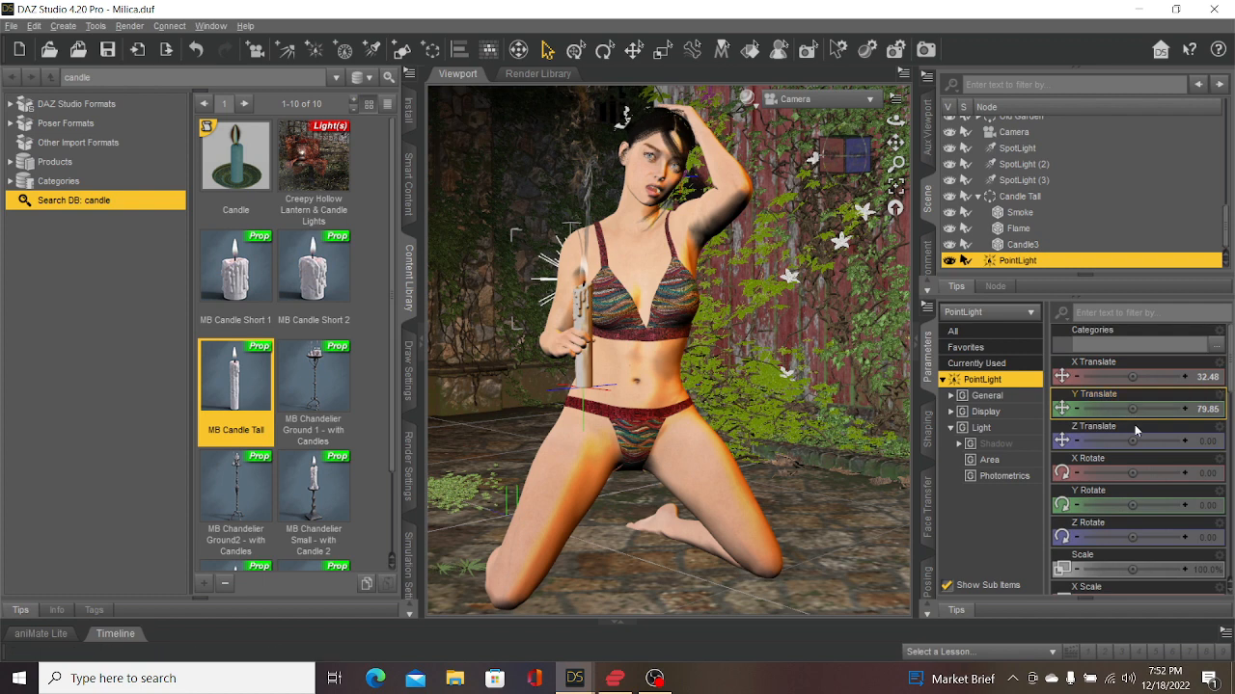
left_click_drag(1132, 441, 1161, 440)
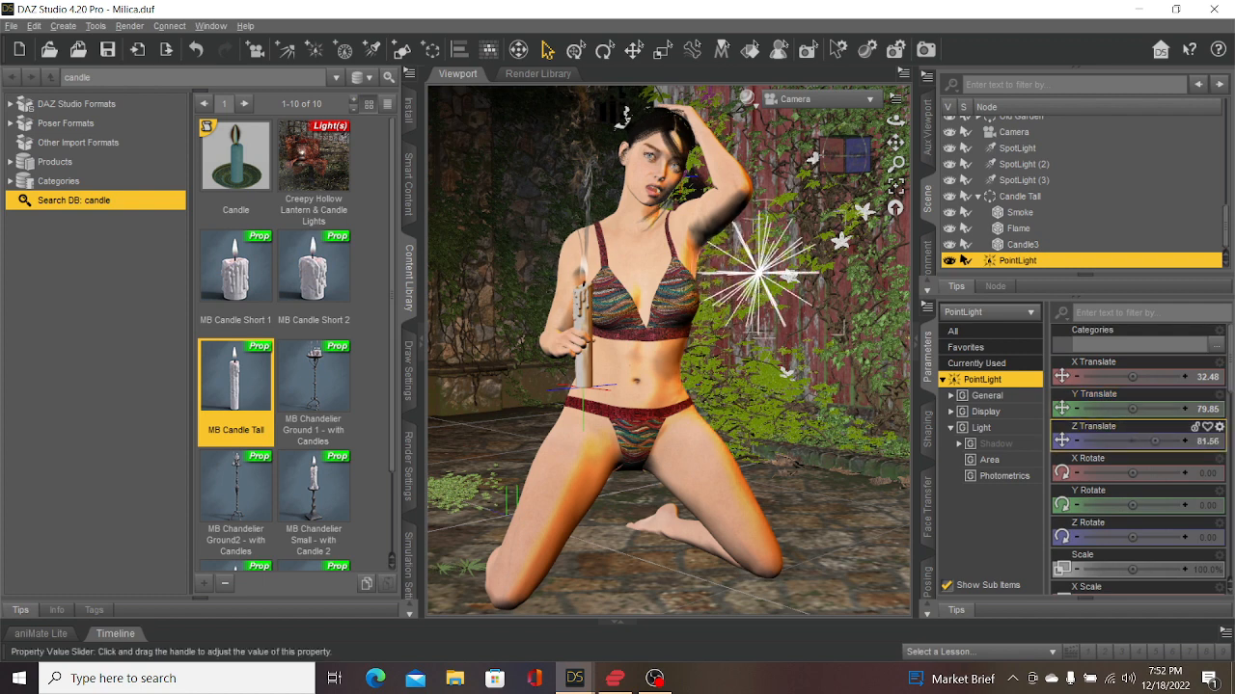
left_click_drag(1130, 377, 1109, 377)
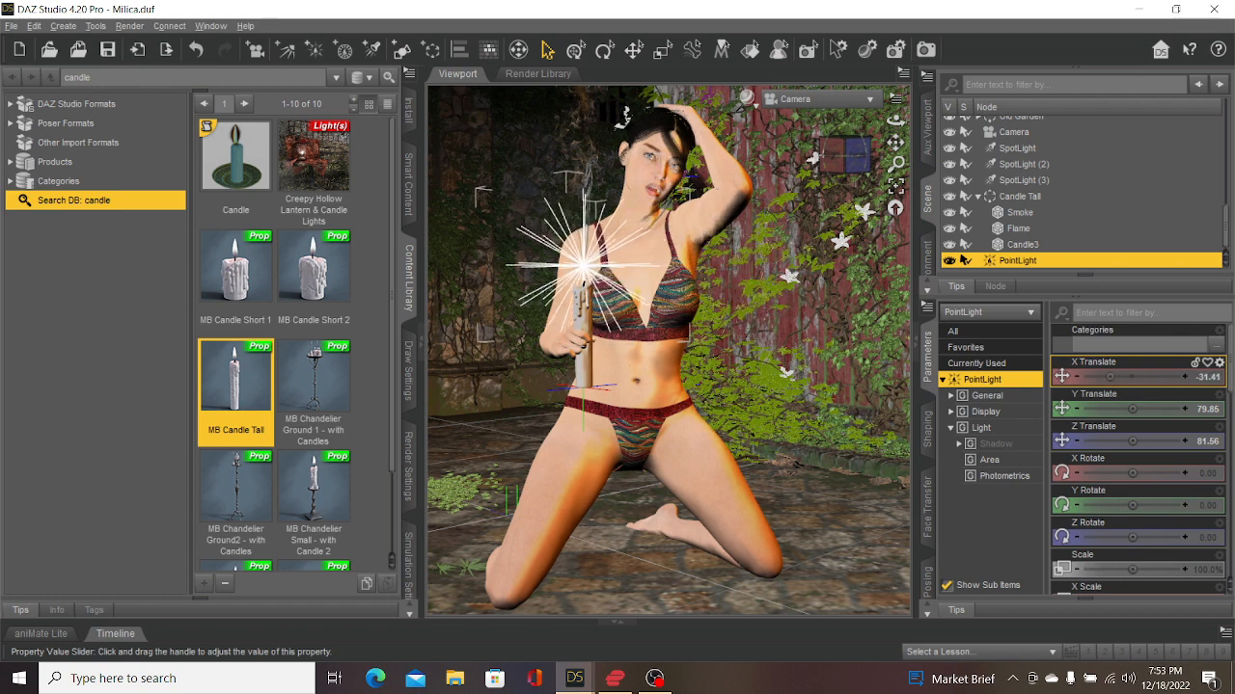
- Look through Camera 1 at the figure from the side and move the PointLight forward over the candle to Z 87.56
left_click(837, 102)
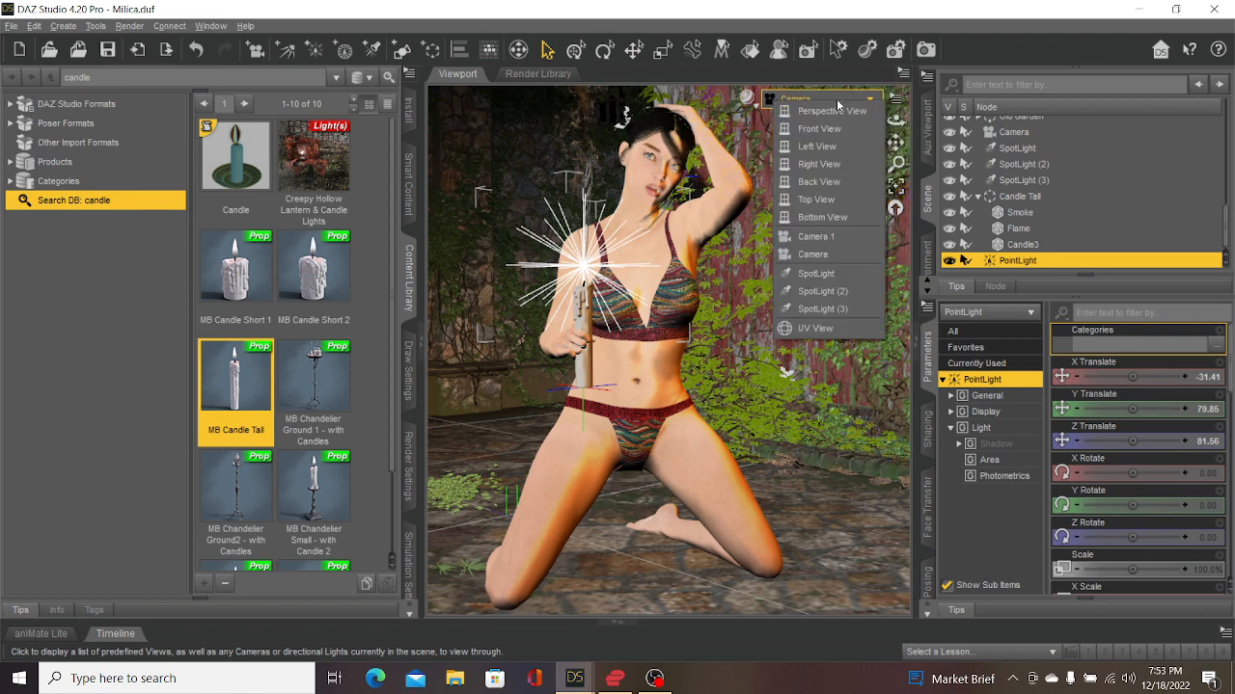
left_click(835, 253)
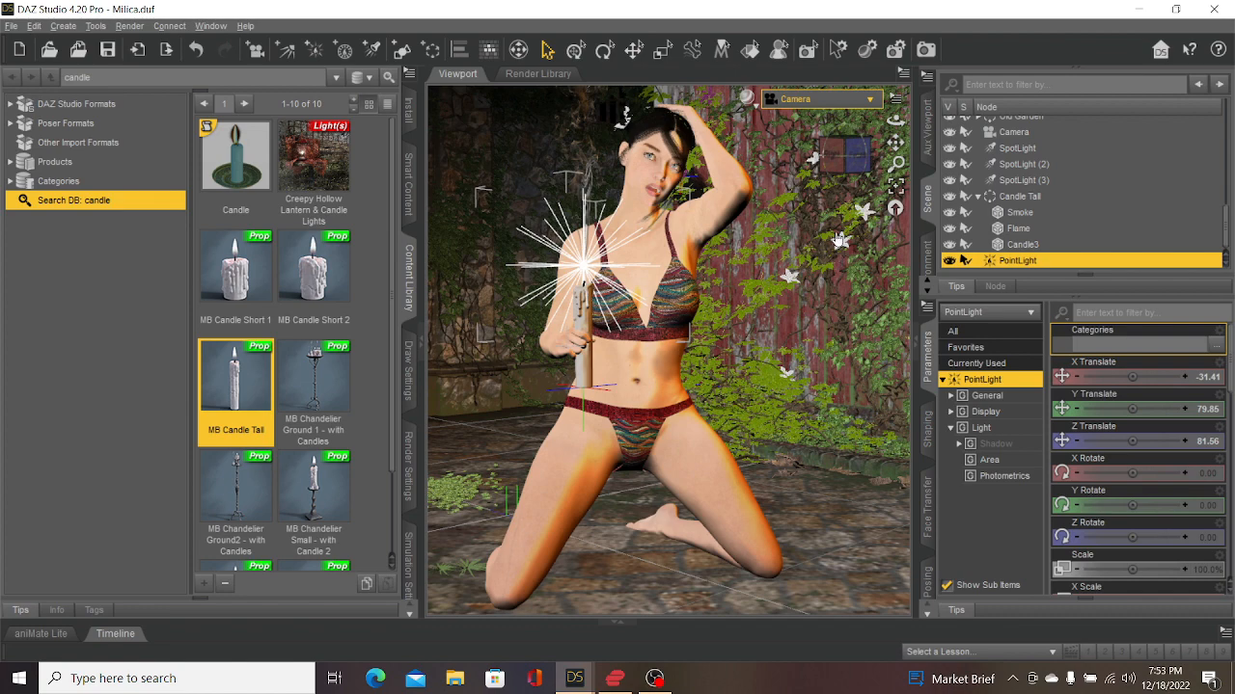
left_click(837, 99)
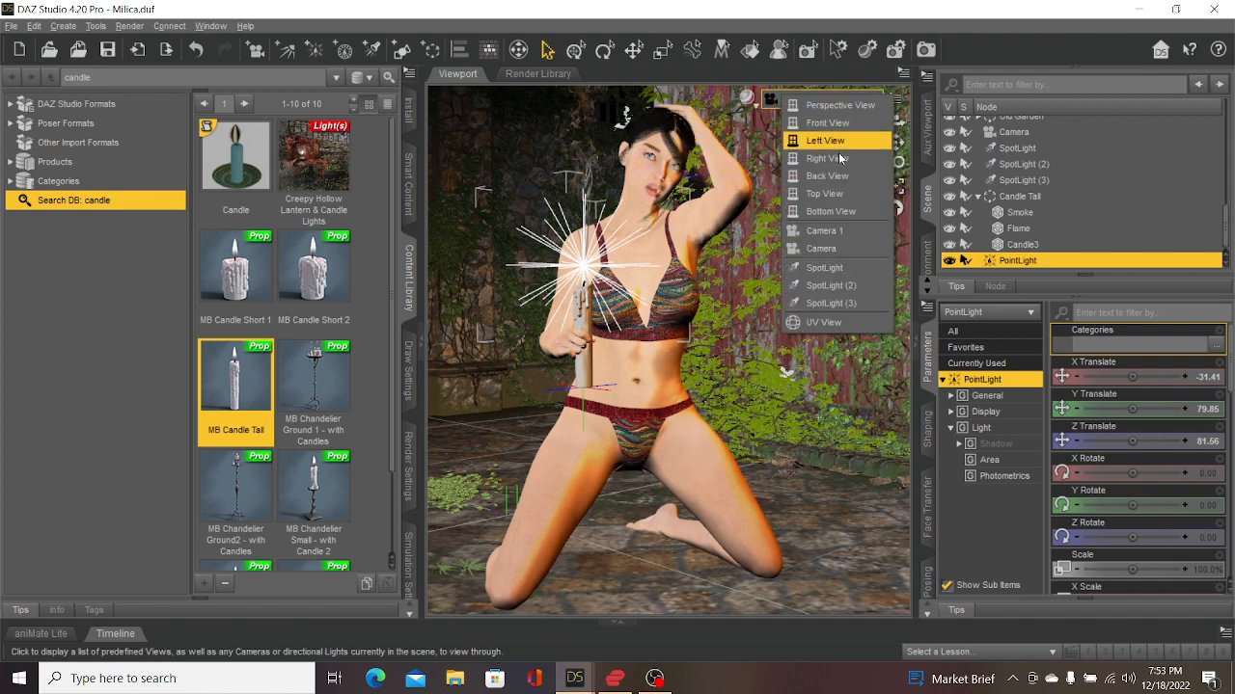
left_click(841, 234)
scroll(762, 300, "up", 3)
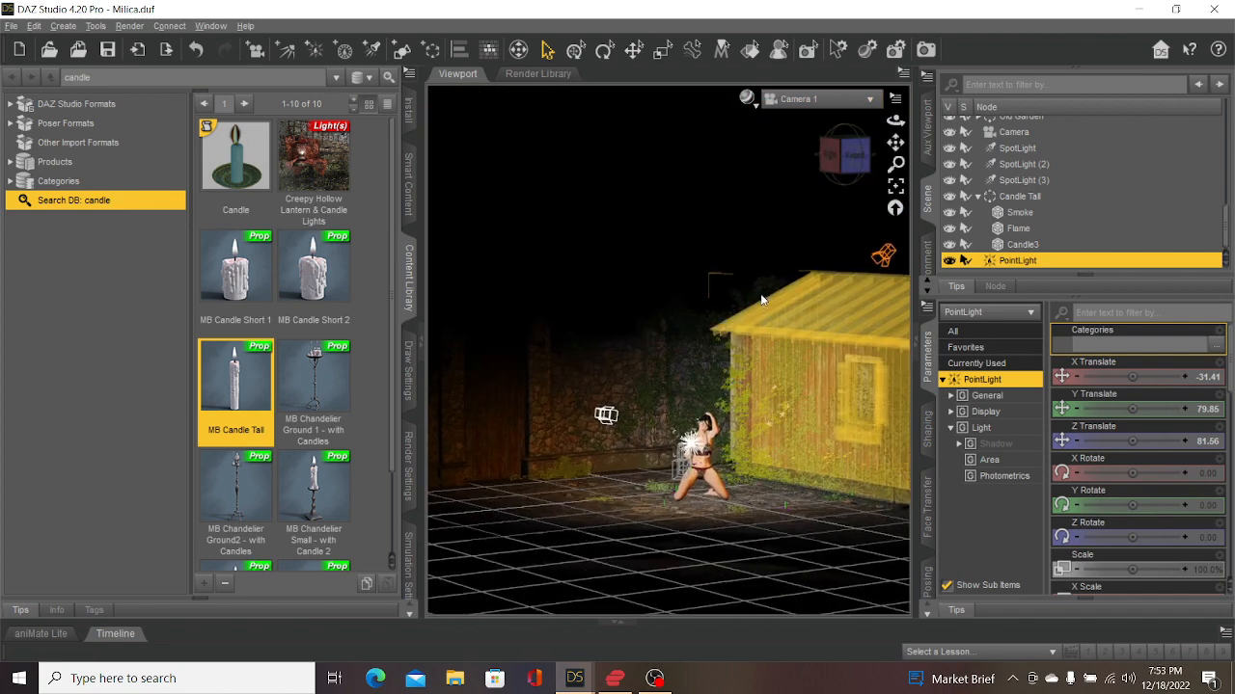
left_click(835, 166)
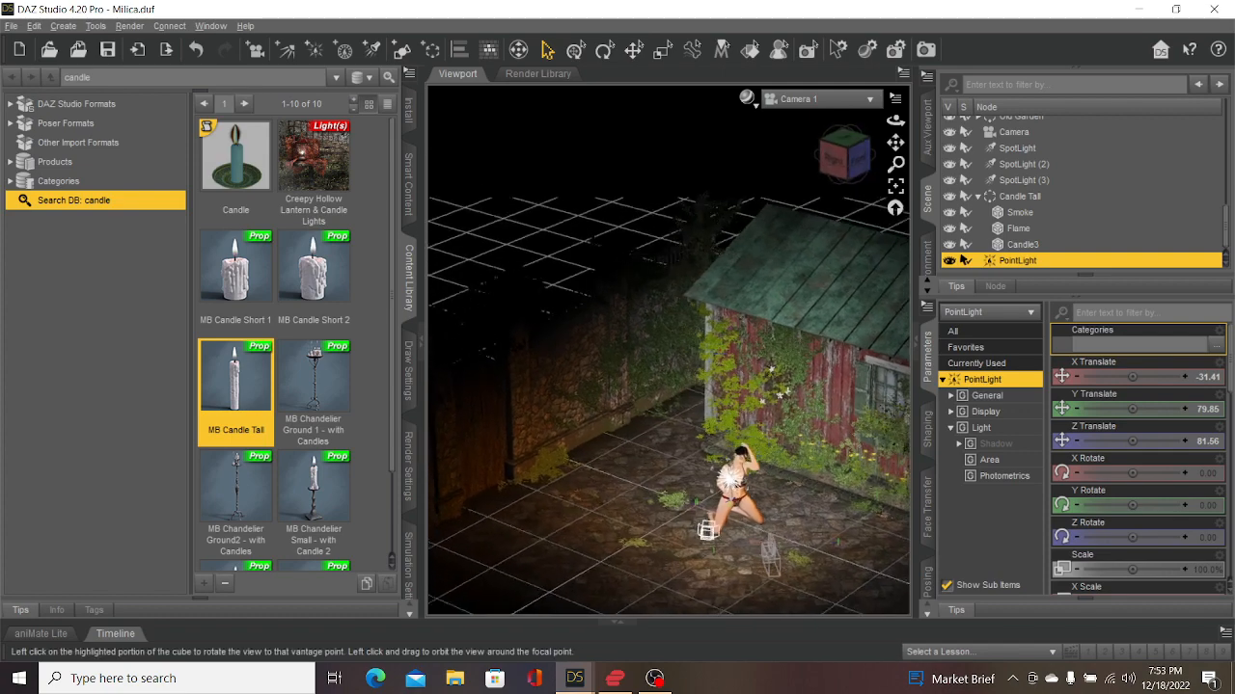
left_click_drag(835, 166, 819, 200)
scroll(746, 267, "up", 3)
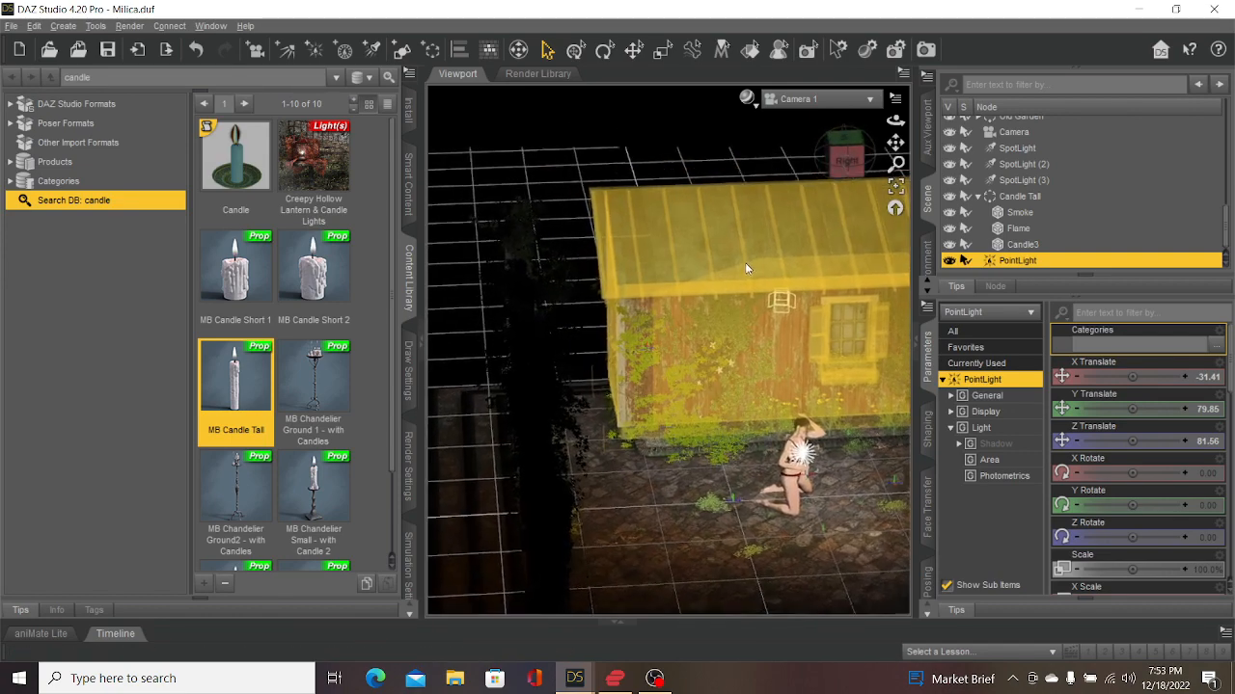
scroll(744, 267, "up", 3)
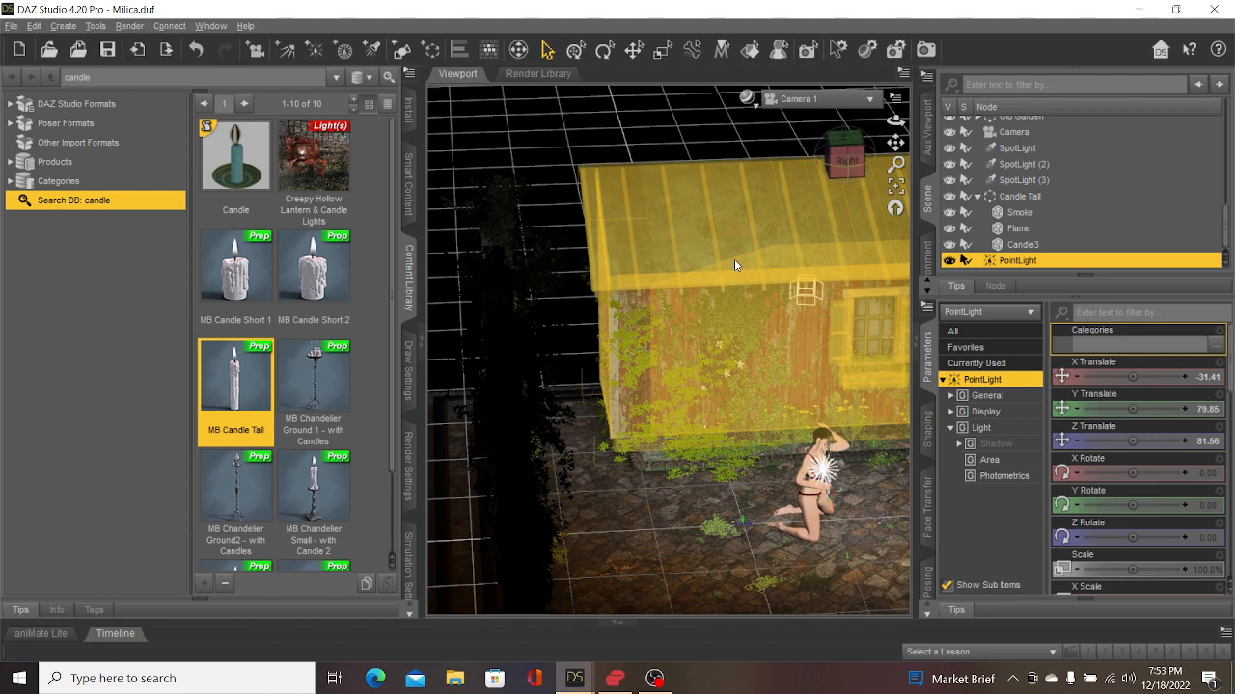
scroll(728, 294, "up", 3)
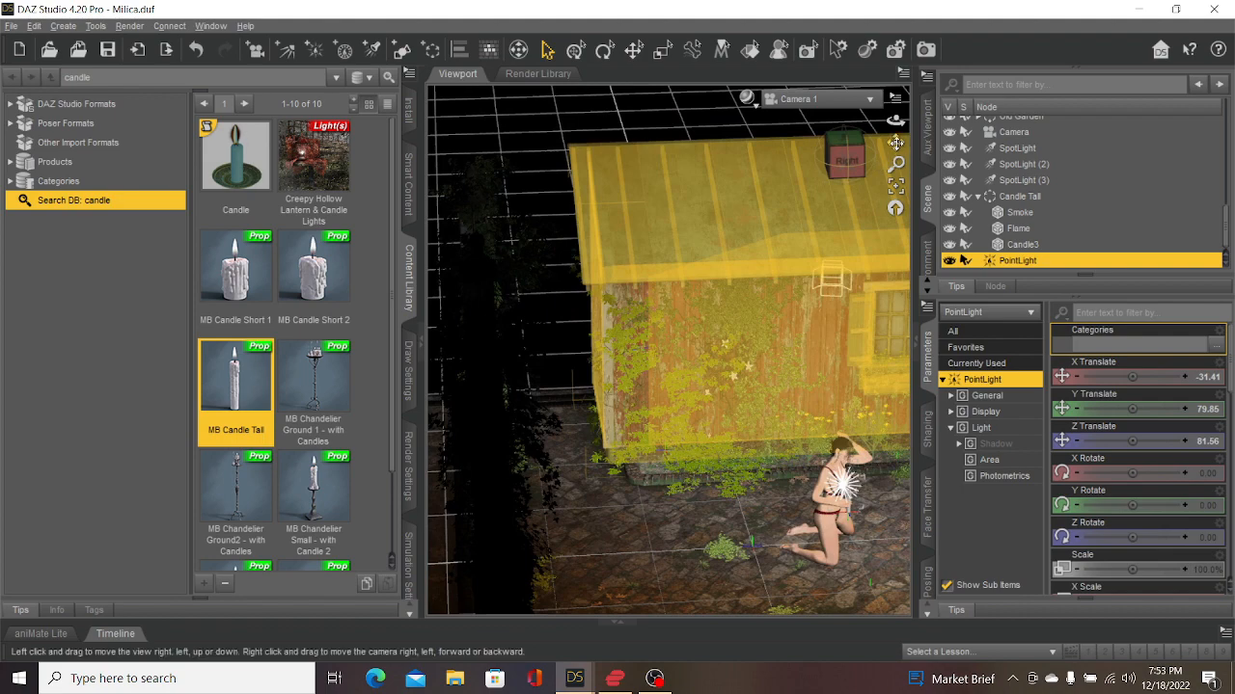
left_click_drag(895, 143, 894, 118)
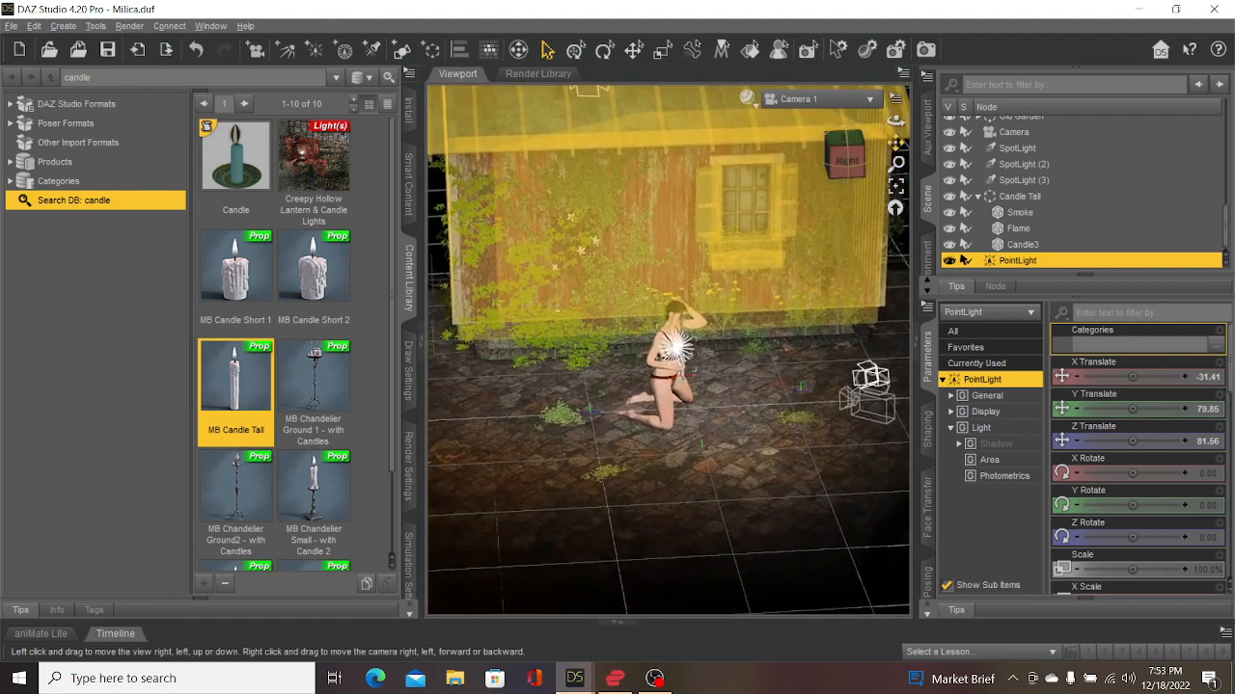
scroll(712, 382, "up", 4)
scroll(714, 386, "up", 4)
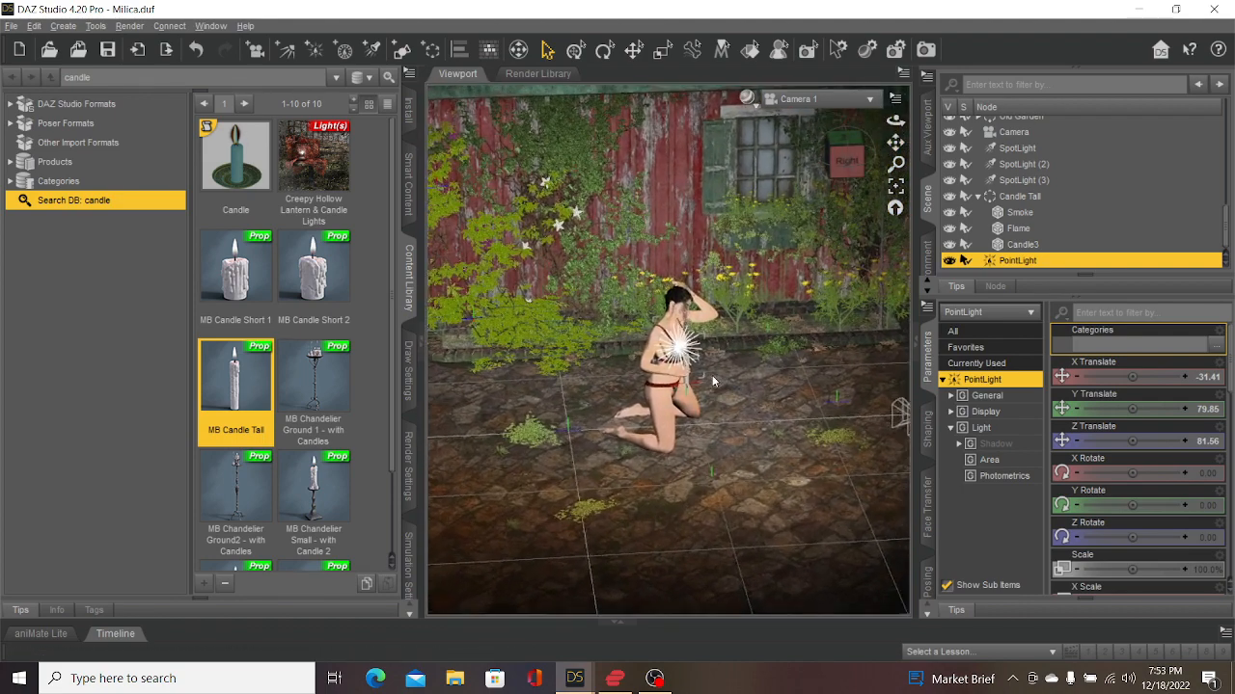
scroll(705, 381, "up", 5)
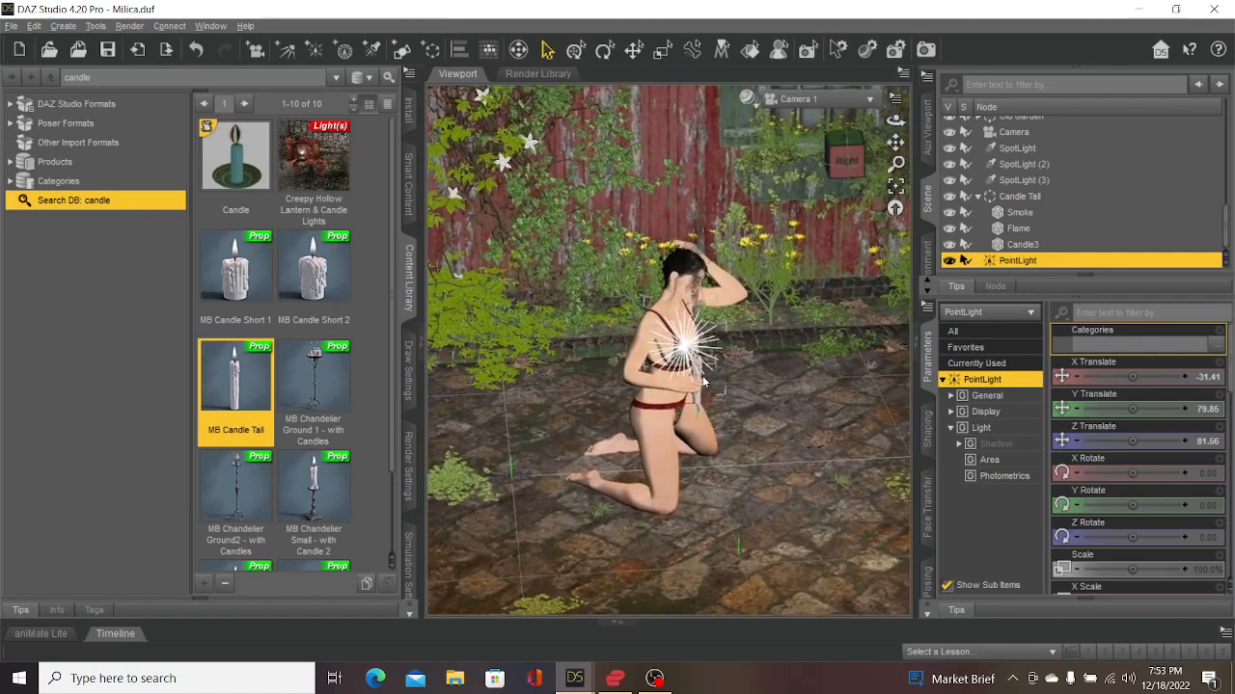
scroll(701, 381, "up", 3)
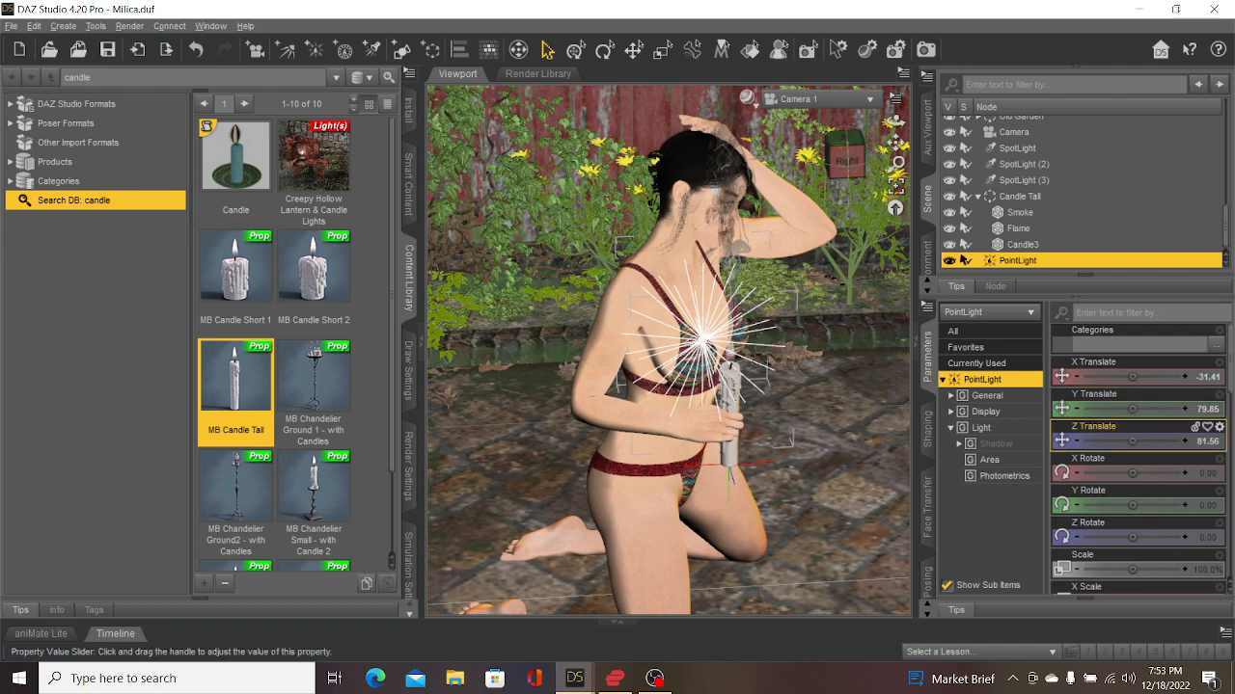
left_click_drag(1132, 440, 1142, 440)
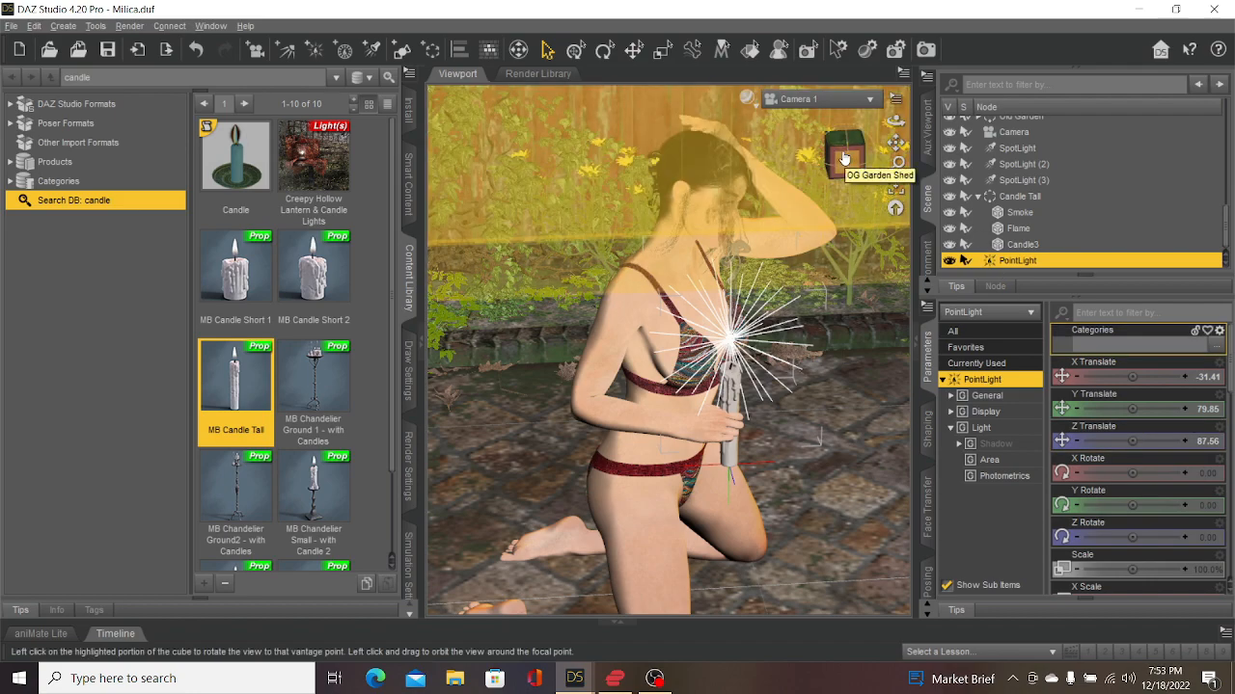
- View the figure from the front and shift the PointLight sideways to X -35.25 to align it with the candle
left_click_drag(847, 147, 776, 149)
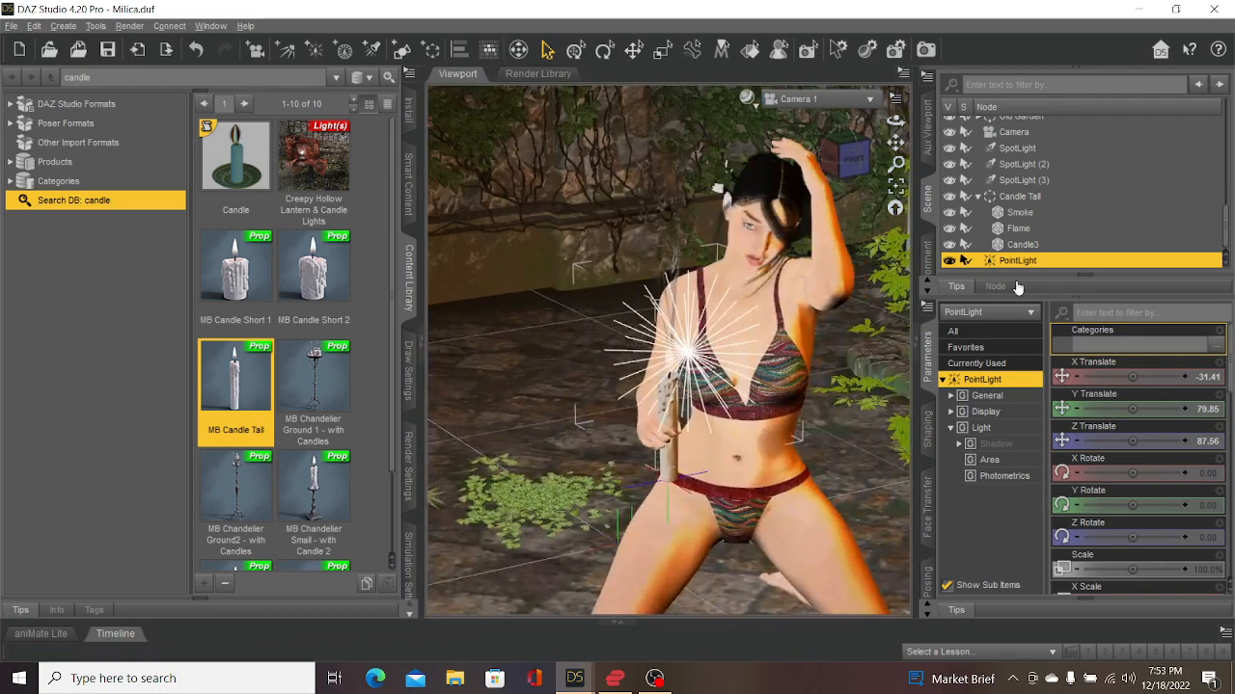
left_click_drag(1144, 376, 1131, 377)
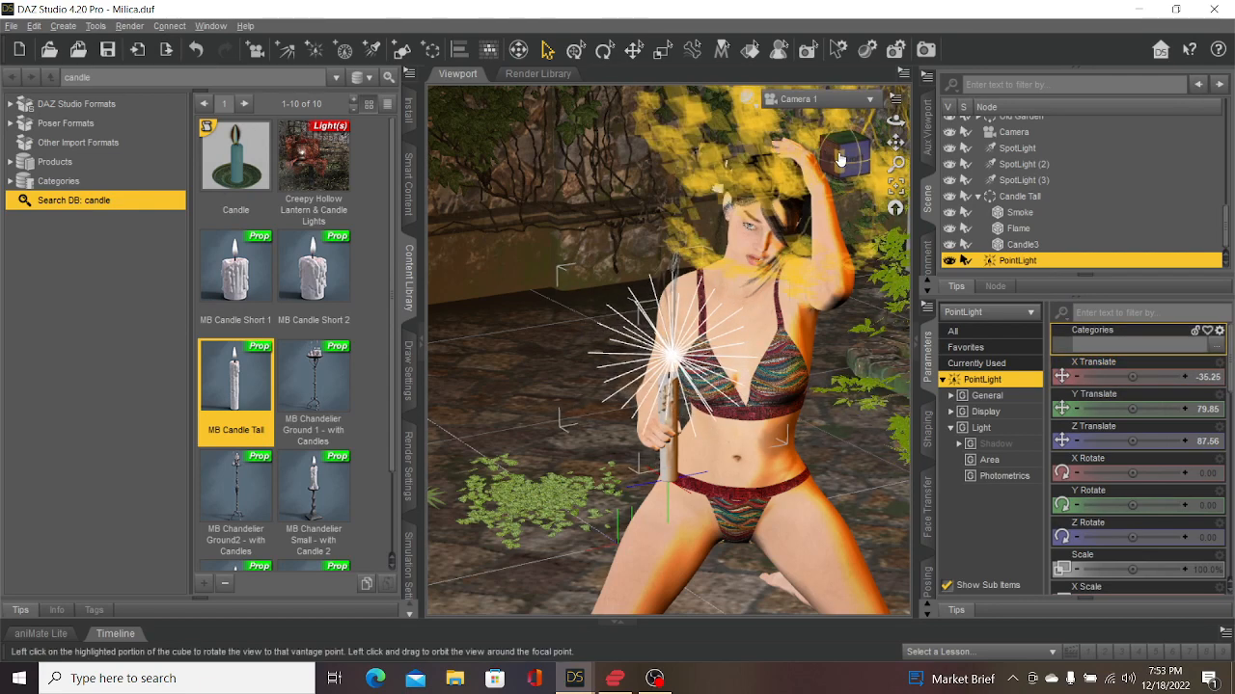
mouse_move(837, 156)
left_mouse_down()
mouse_move(928, 185)
mouse_move(840, 157)
left_mouse_up()
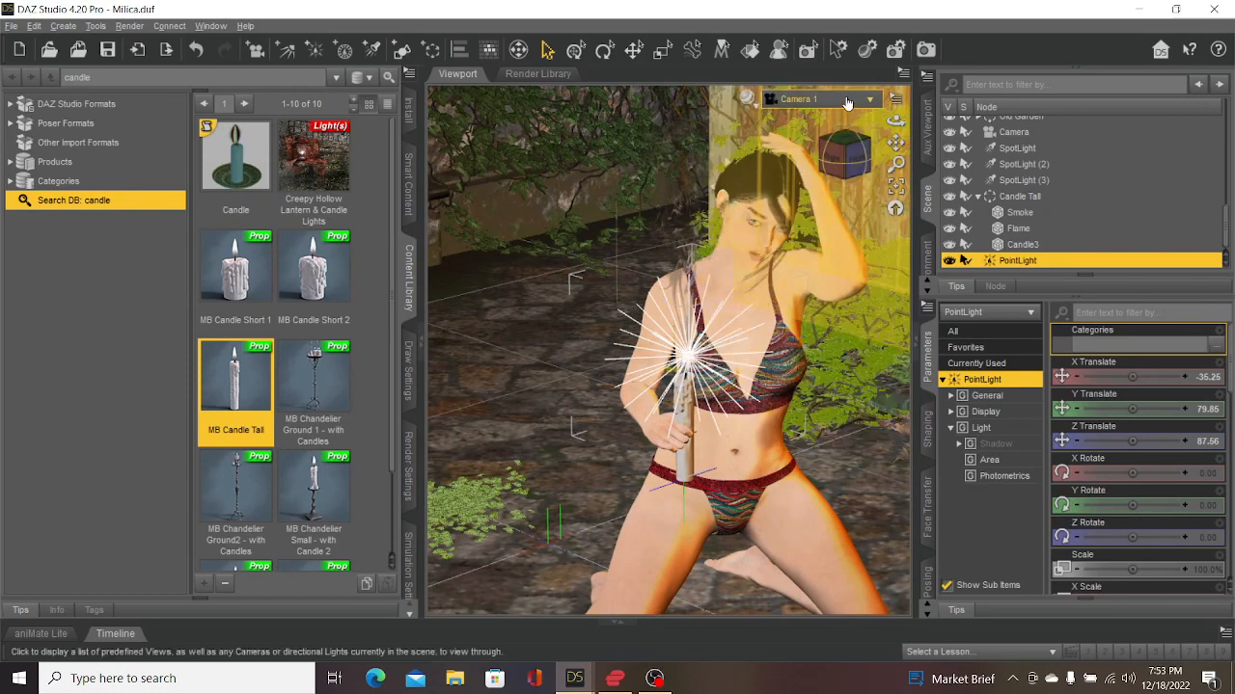
- Render the scene with the PointLight from the Camera view, stop the render for comparison and return to the main window
left_click(846, 98)
left_click(849, 251)
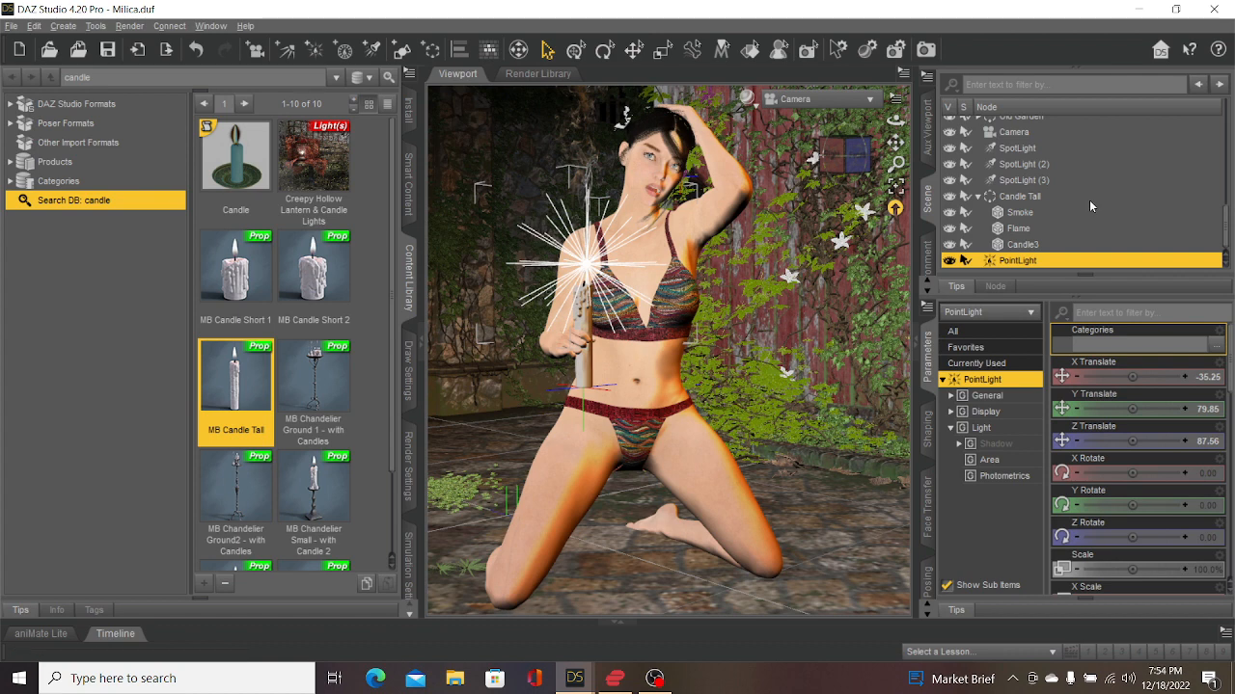
left_click(127, 26)
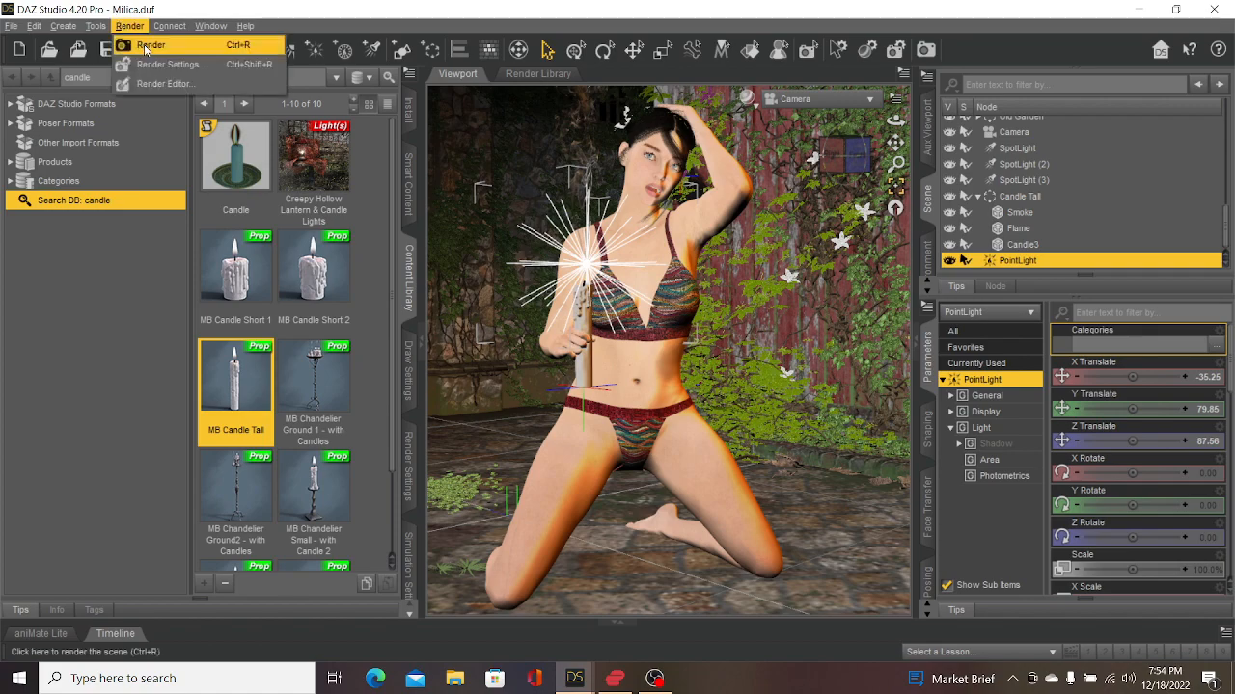
left_click(144, 44)
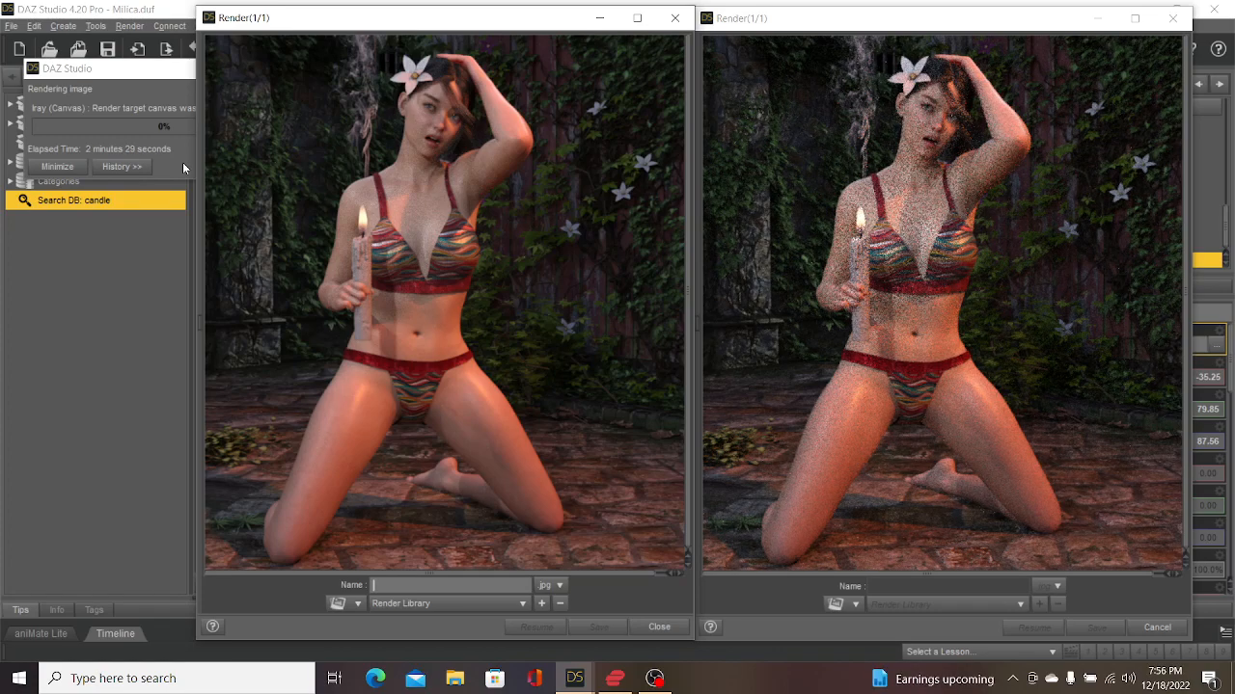
left_click(183, 163)
left_click(253, 169)
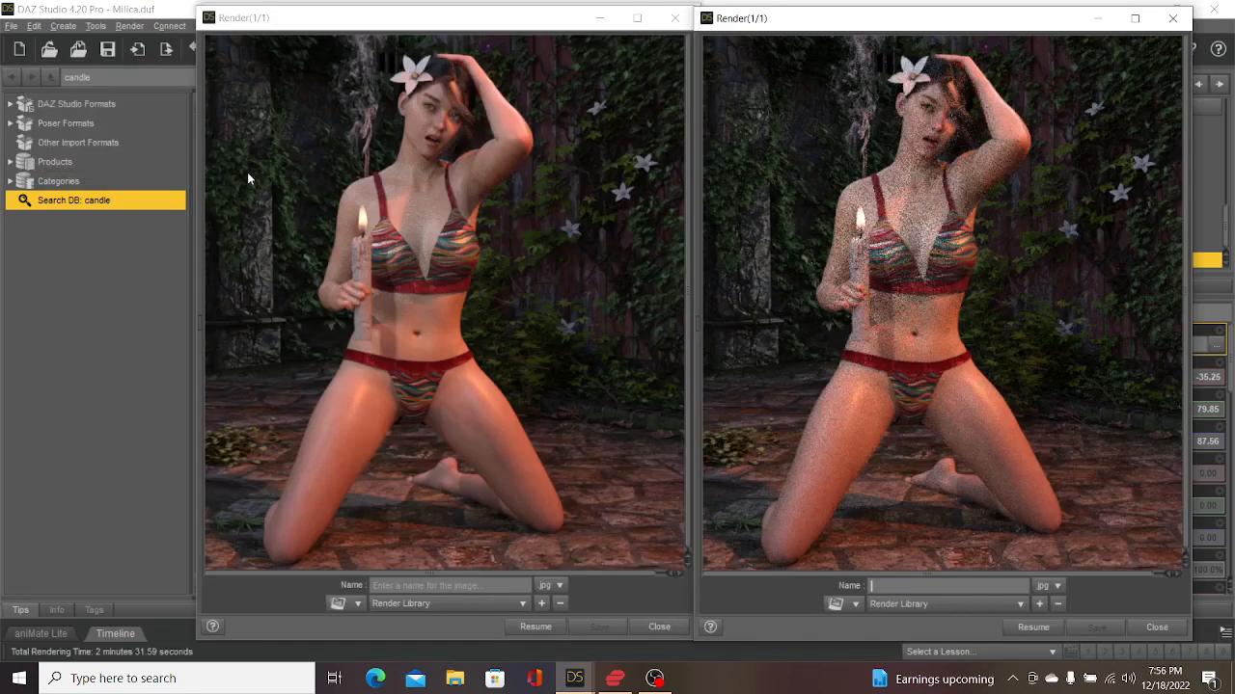
left_click(133, 308)
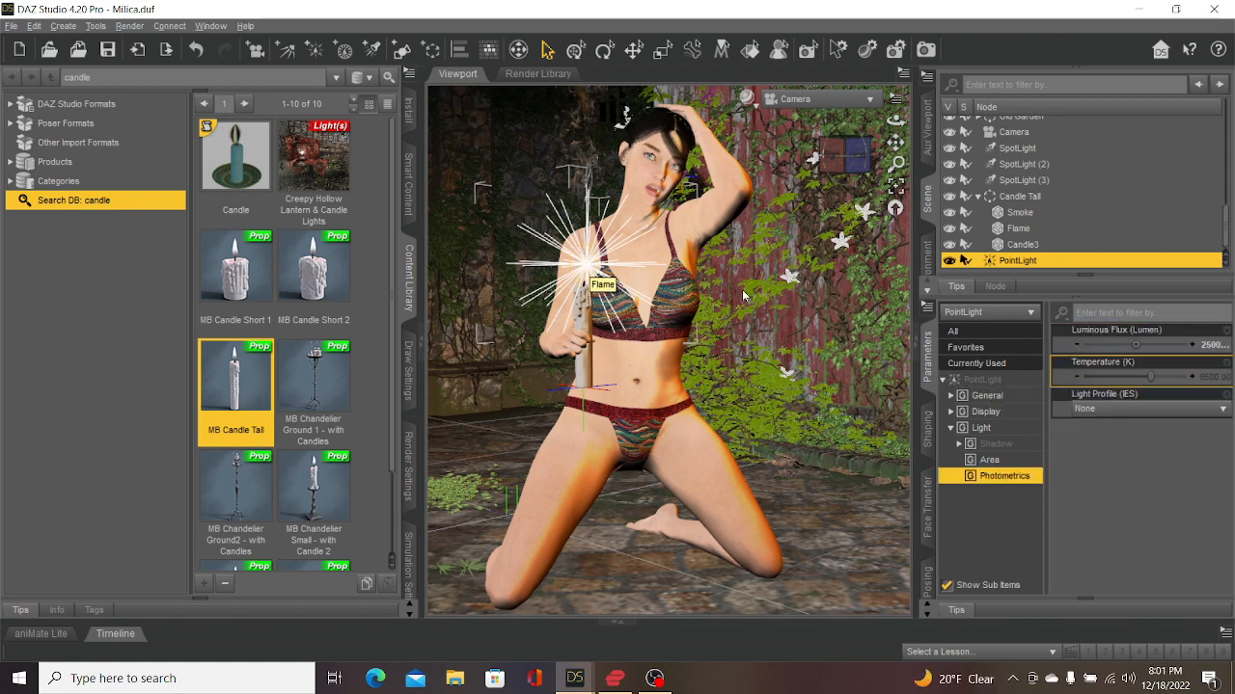
- Review the PointLight's area and photometric settings, keeping its light geometry at Point and checking its luminous flux
left_click(1016, 260)
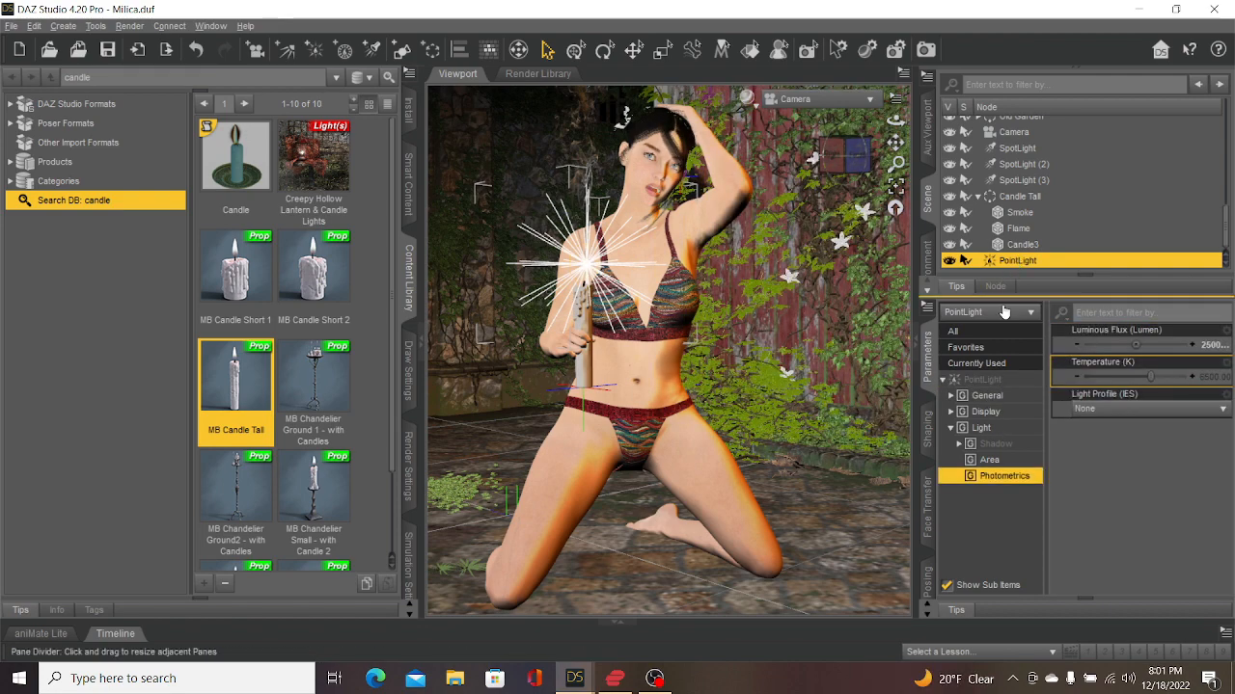
left_click(991, 461)
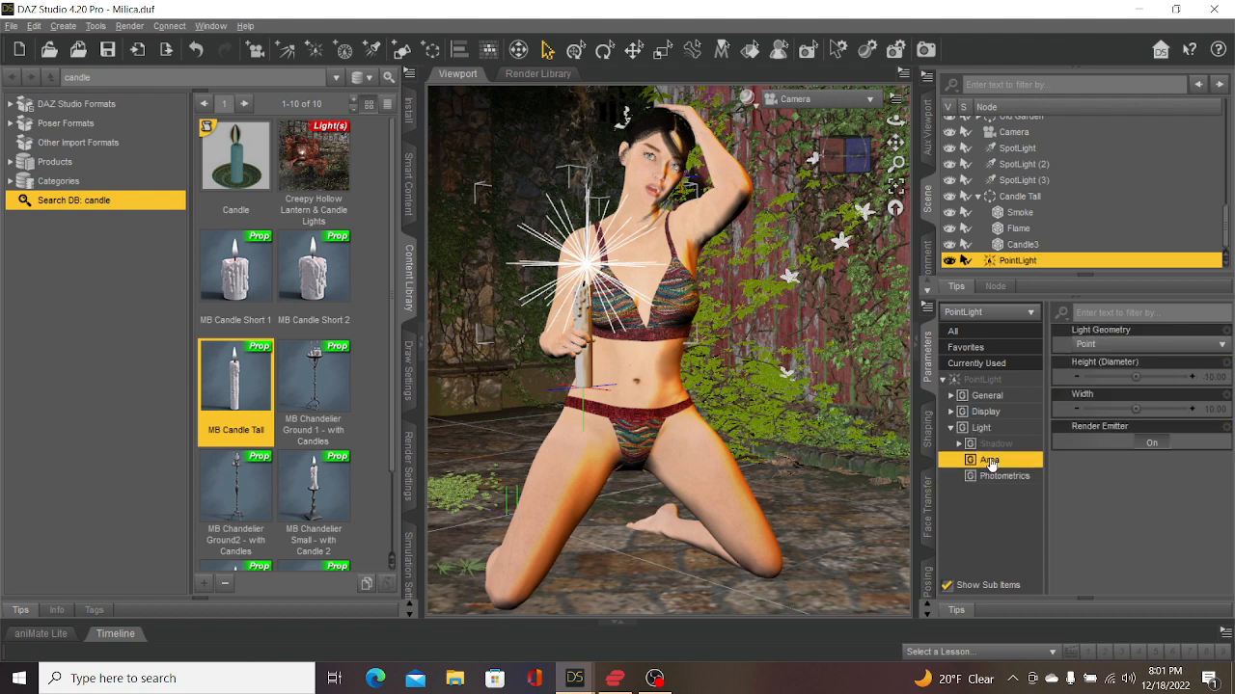
left_click(1129, 347)
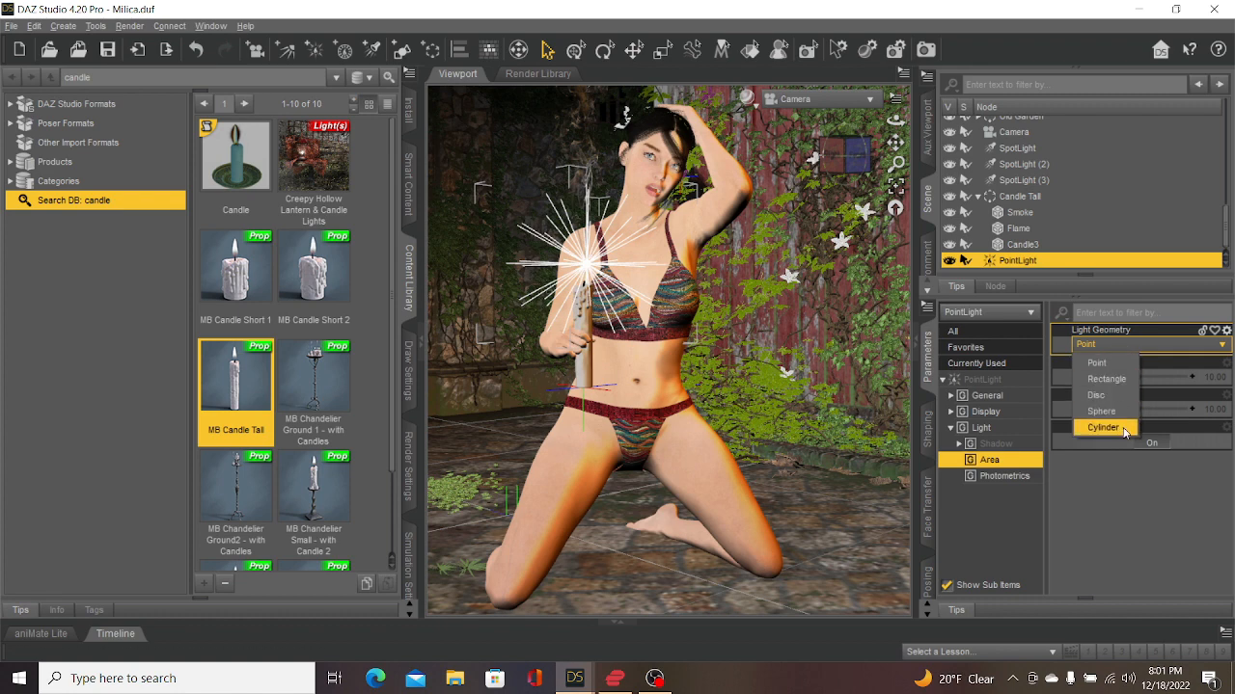
left_click(1115, 364)
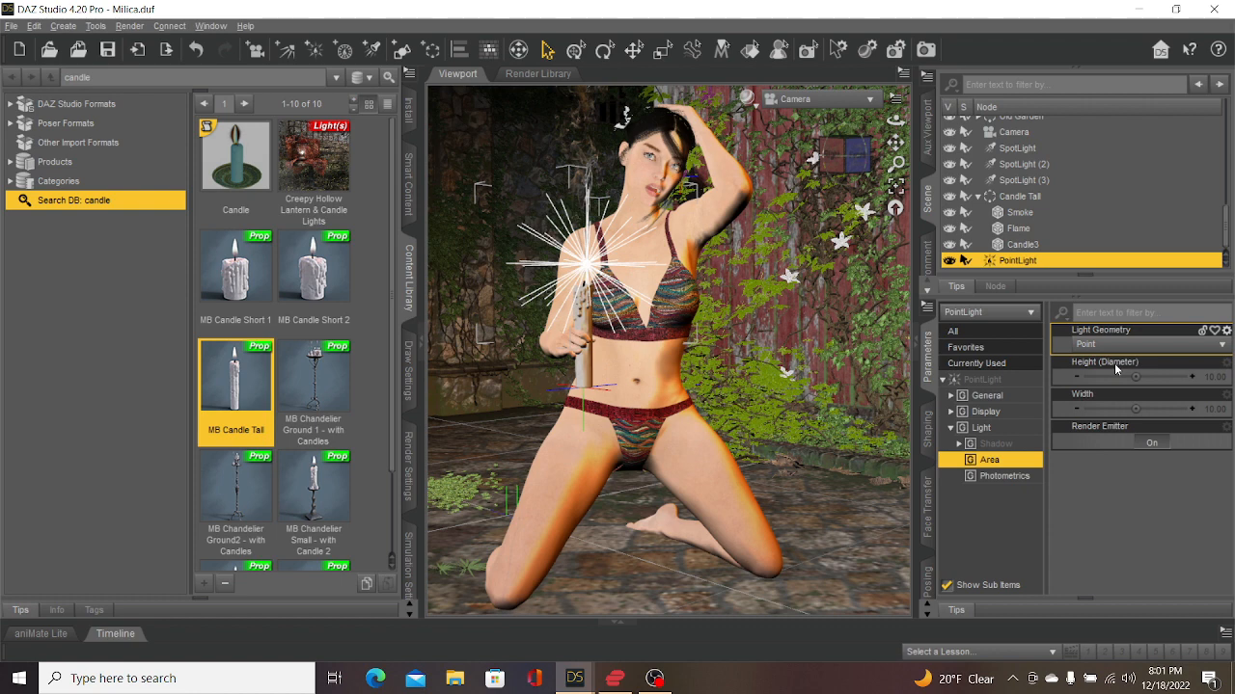
left_click(1013, 477)
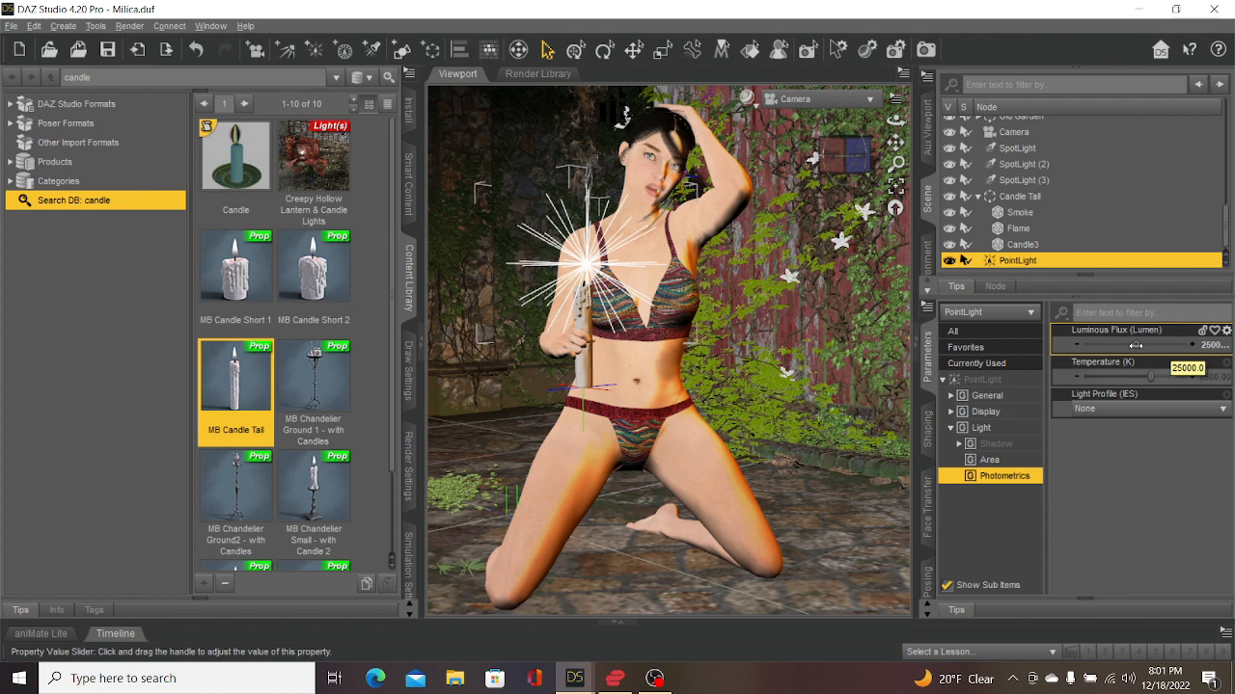
left_click(1210, 348)
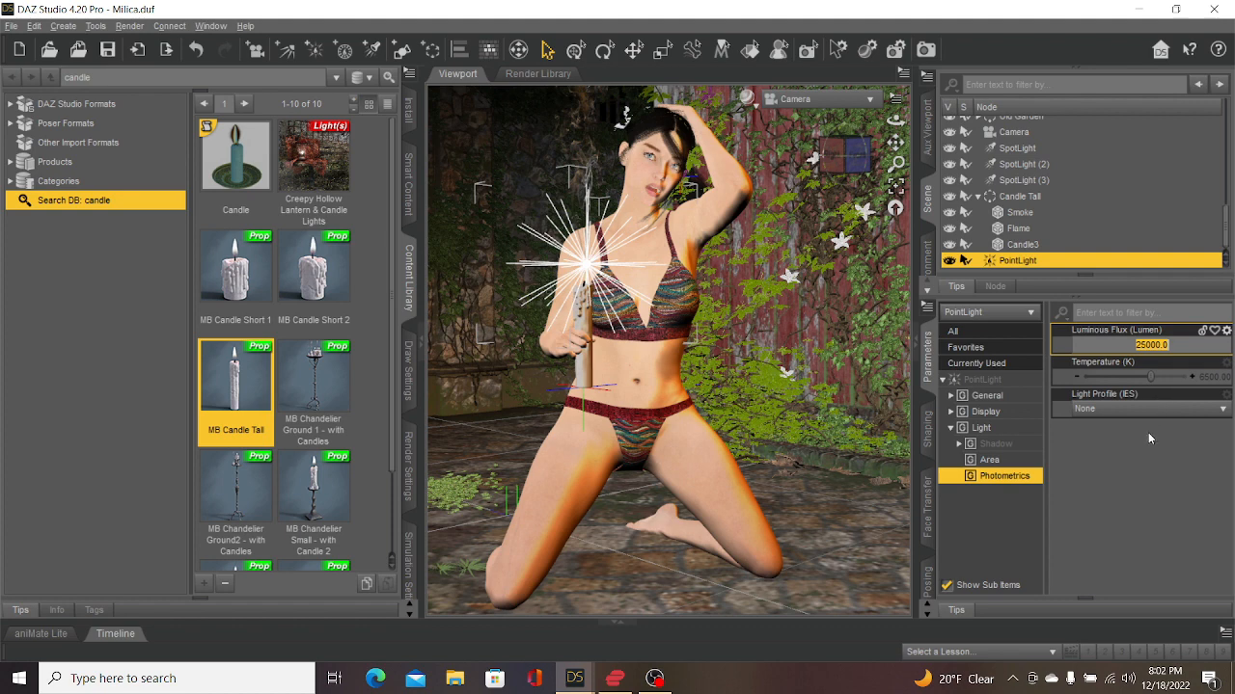
- Lower the PointLight's color temperature to about 1472.87 K
left_click(1151, 377)
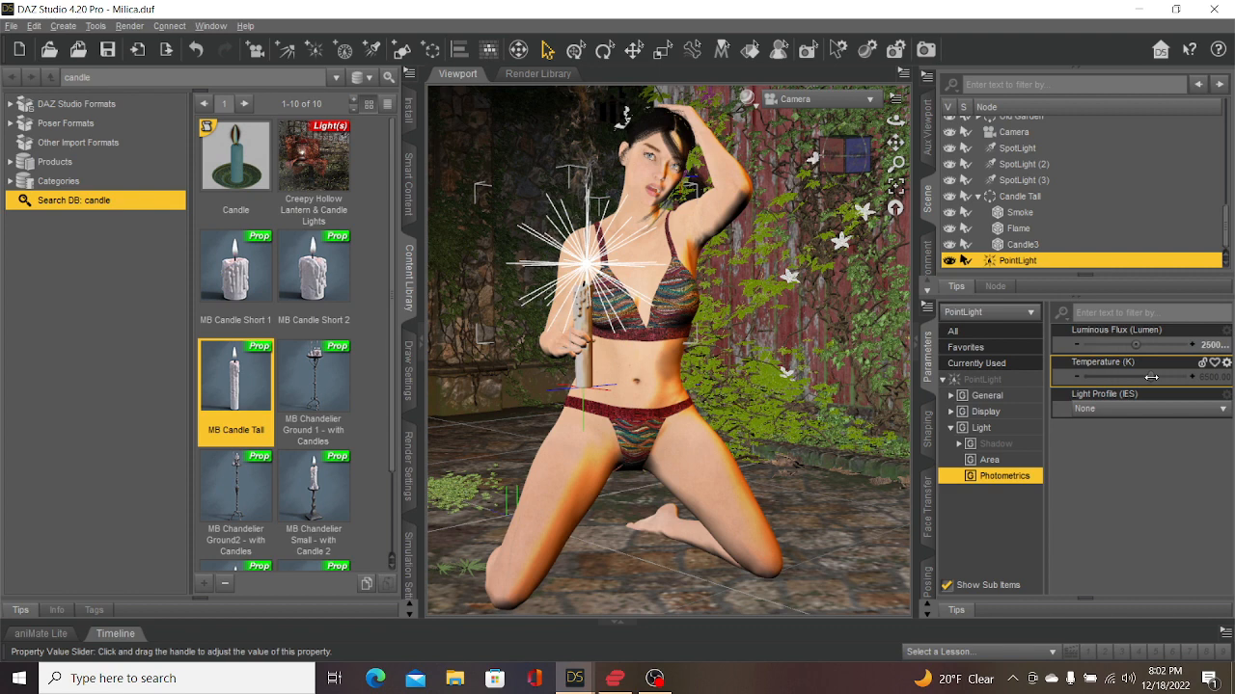
left_click_drag(1151, 377, 1103, 388)
left_click_drag(1103, 388, 1099, 389)
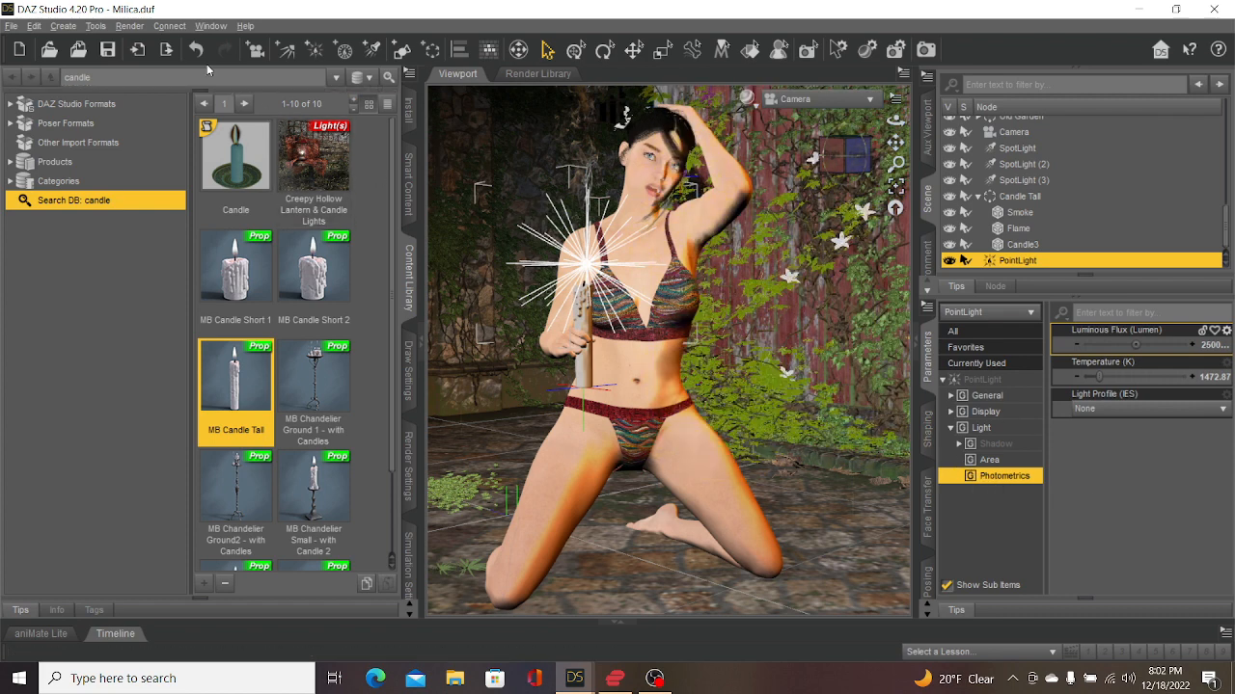
- Render the scene with the lowered PointLight temperature, compare it beside the earlier render and return to the main window
left_click(131, 26)
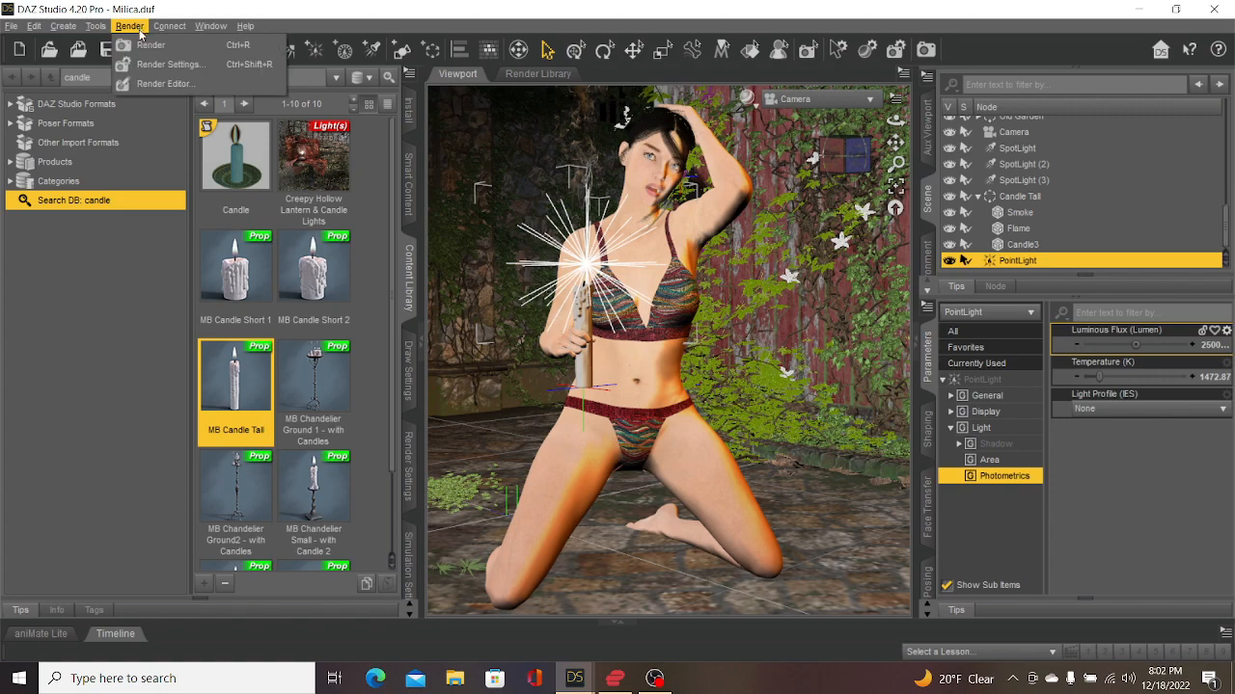
left_click(145, 45)
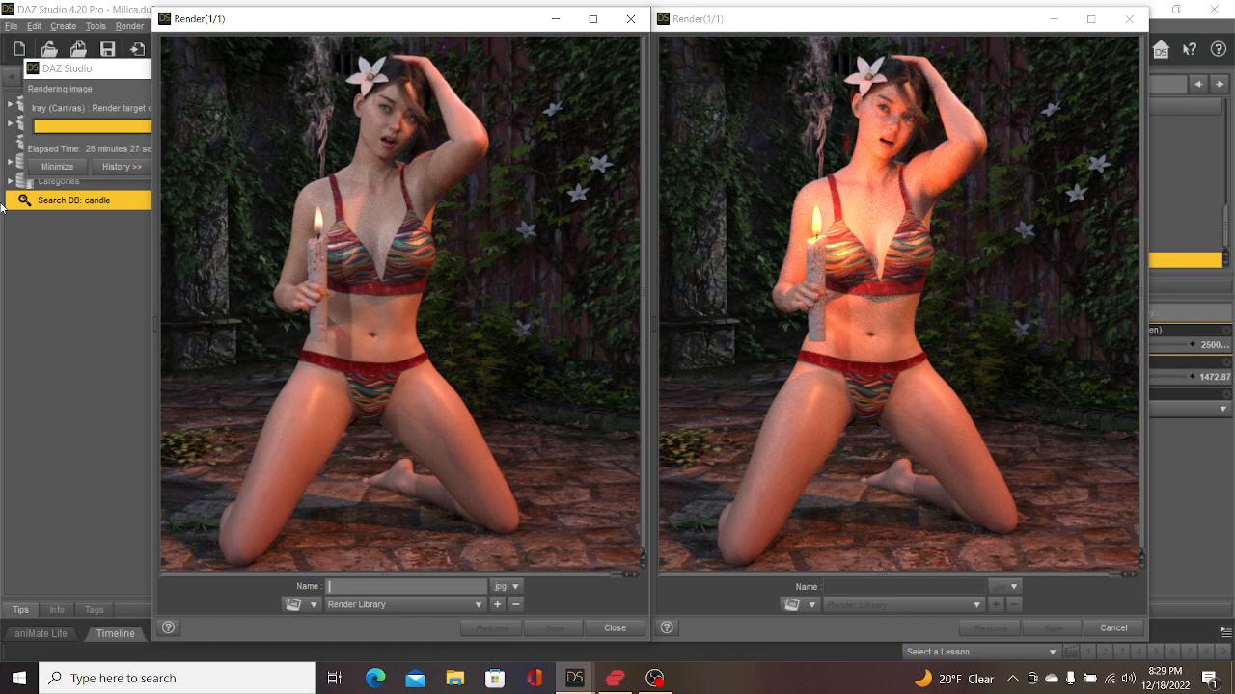
left_click(769, 614)
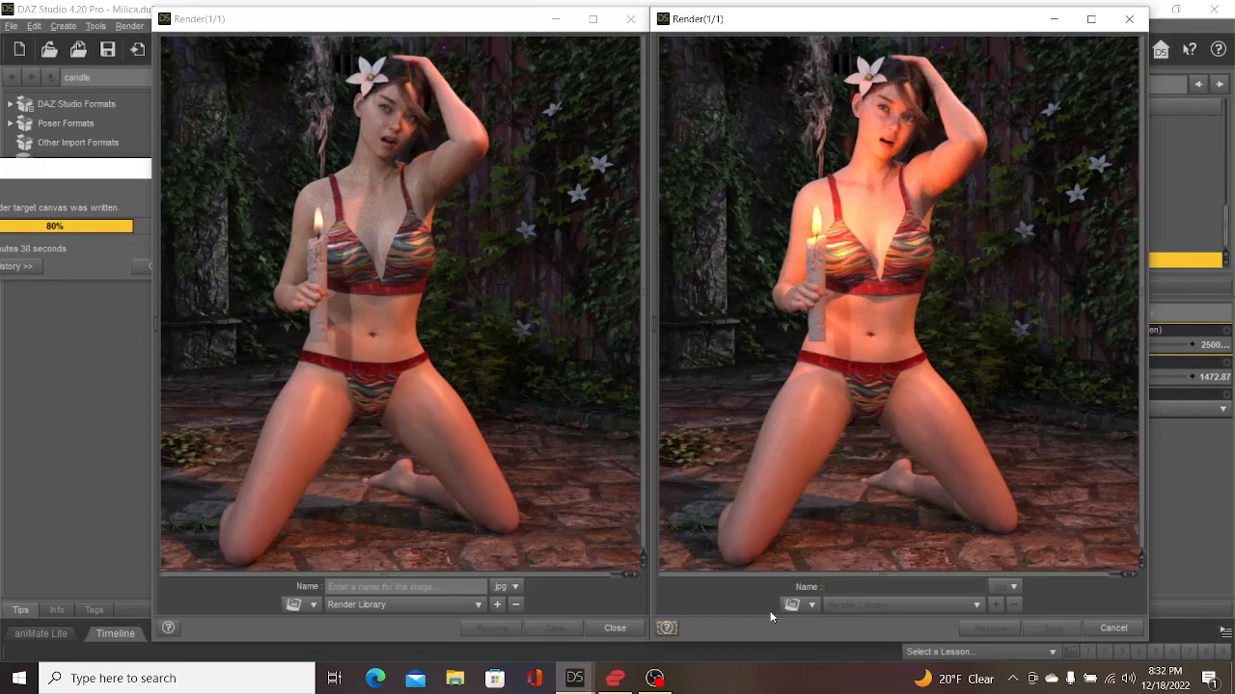
left_click(137, 266)
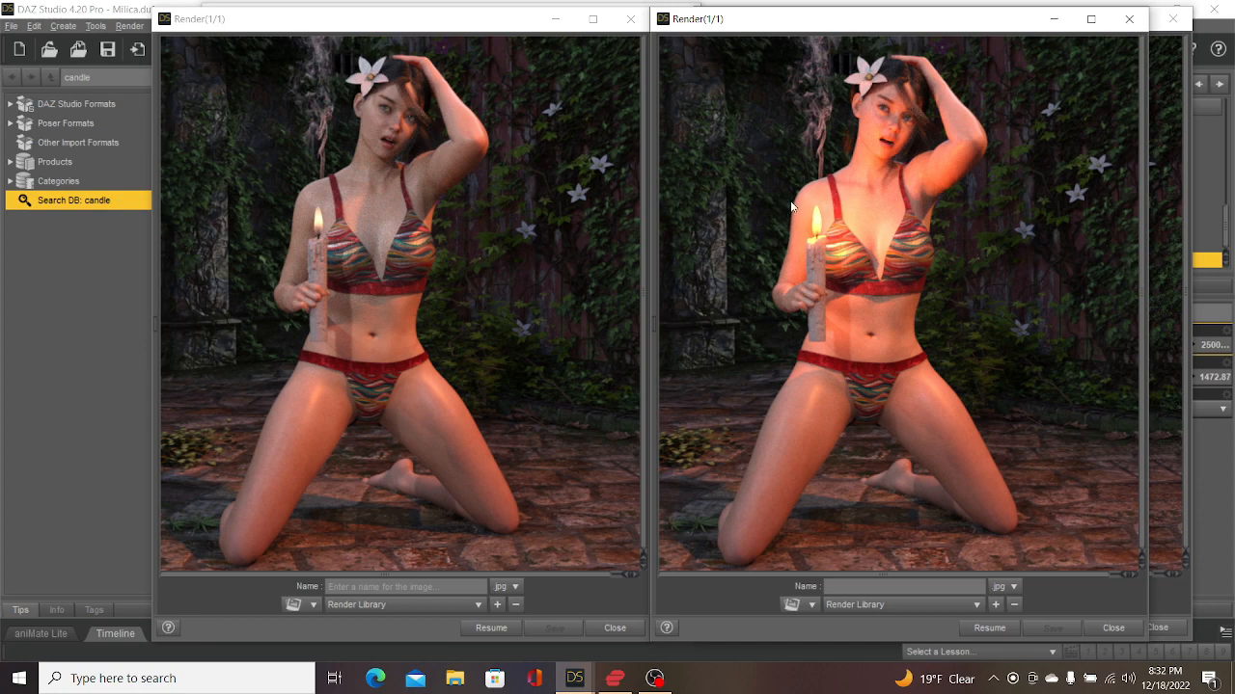
left_click(107, 307)
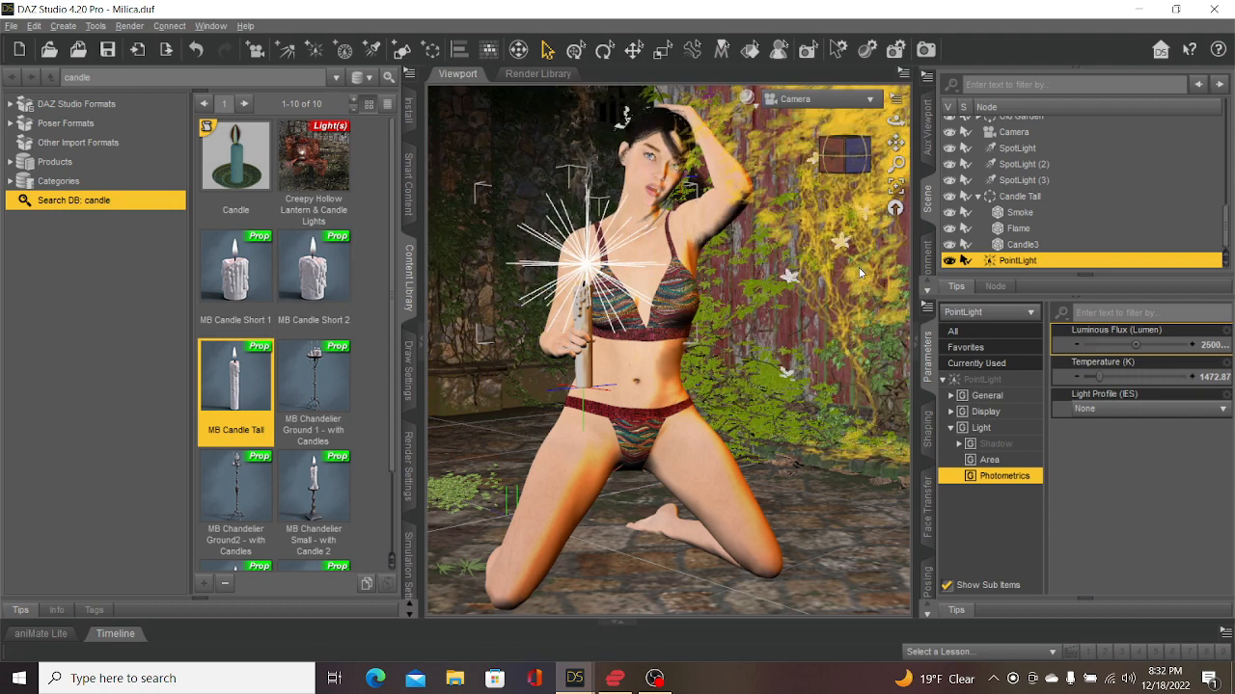
- Set the PointLight's color to orange, RGB 255, 128, 0
left_click(983, 430)
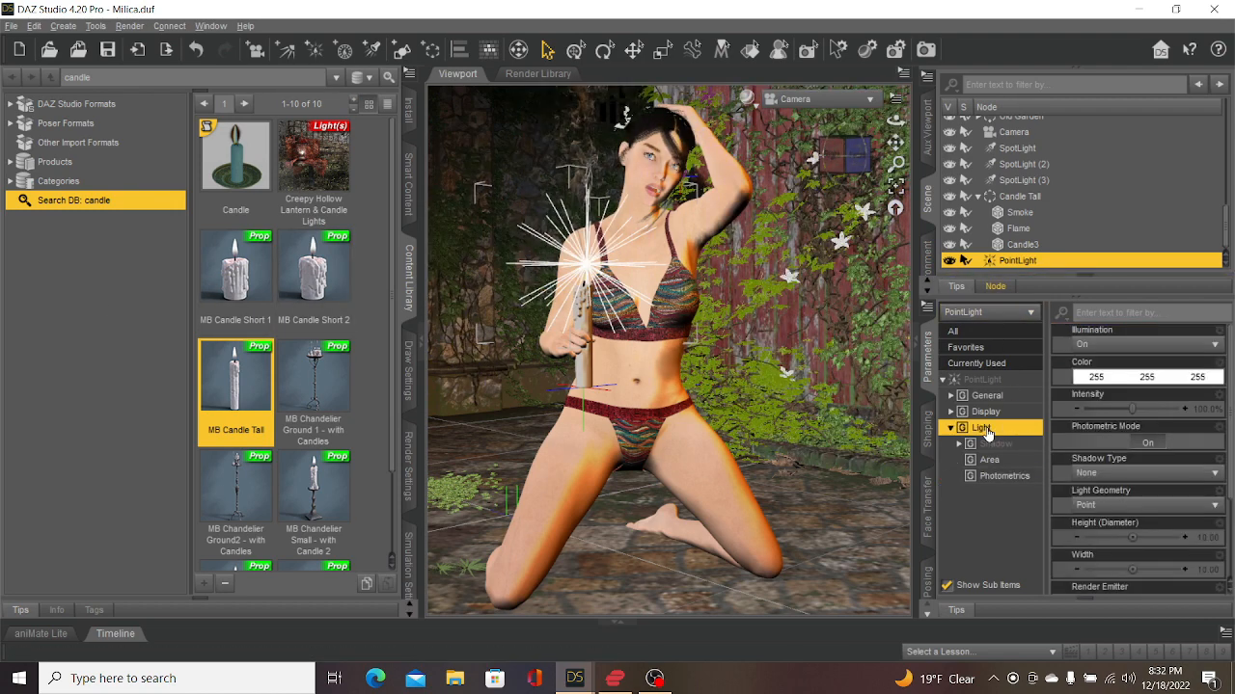
left_click(1121, 381)
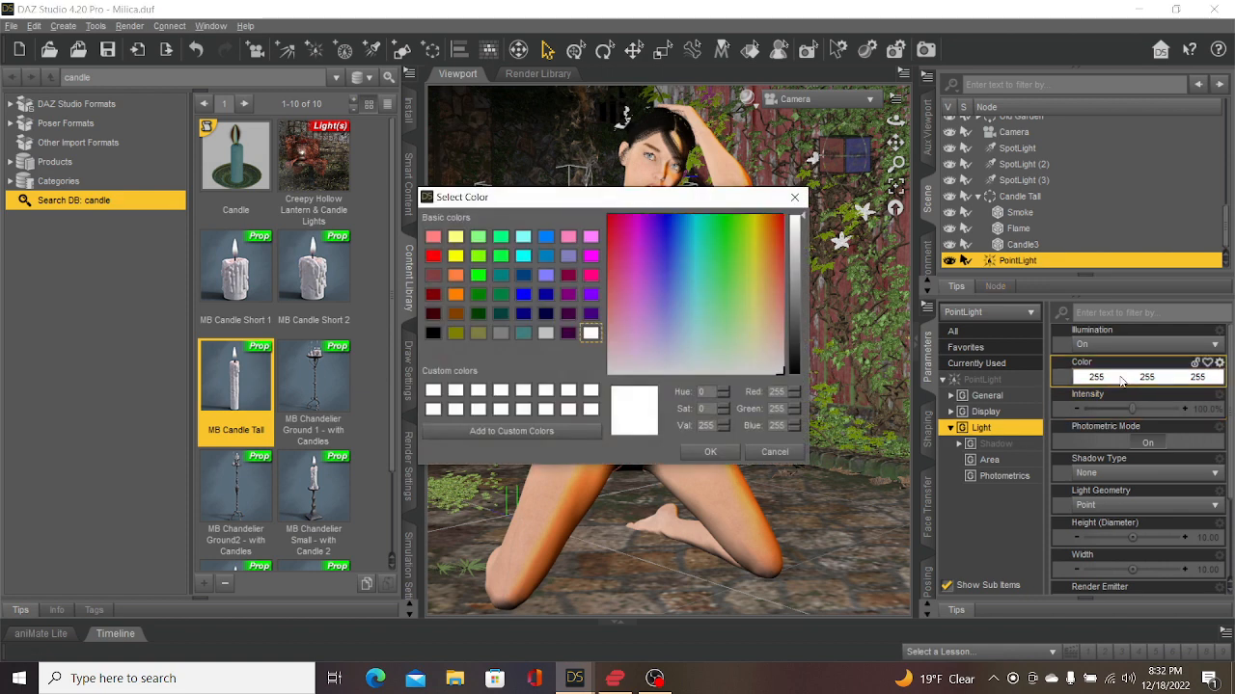
left_click(455, 294)
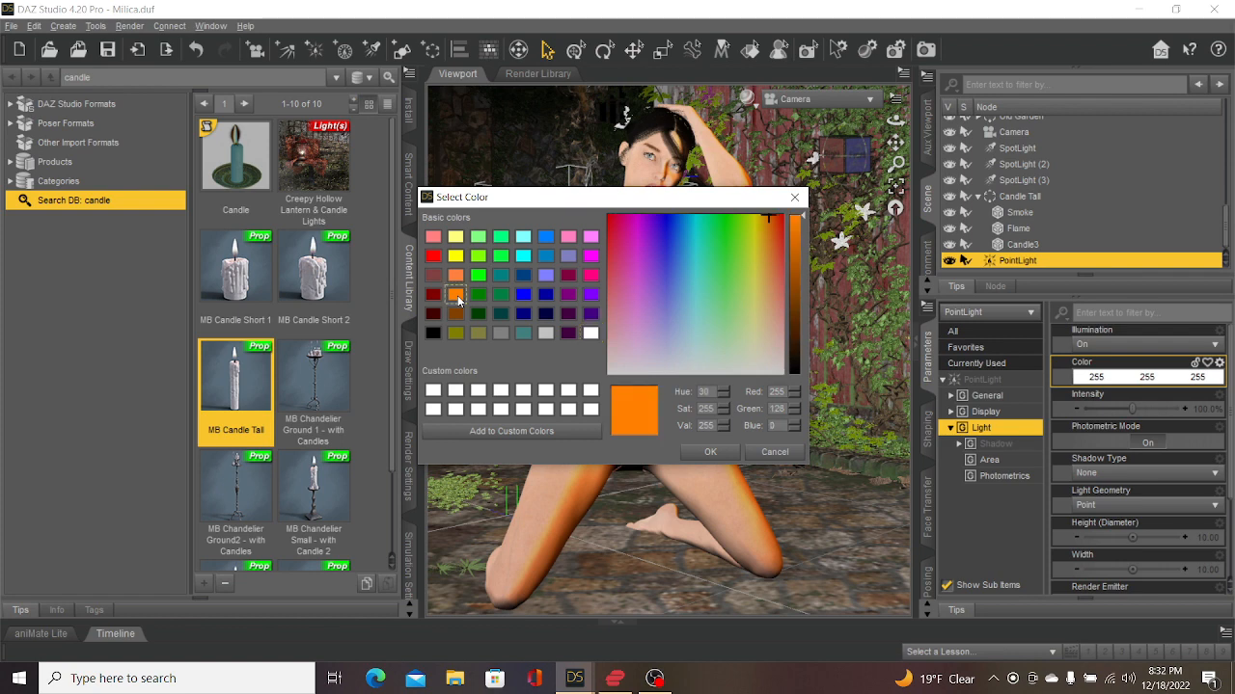
left_click(708, 453)
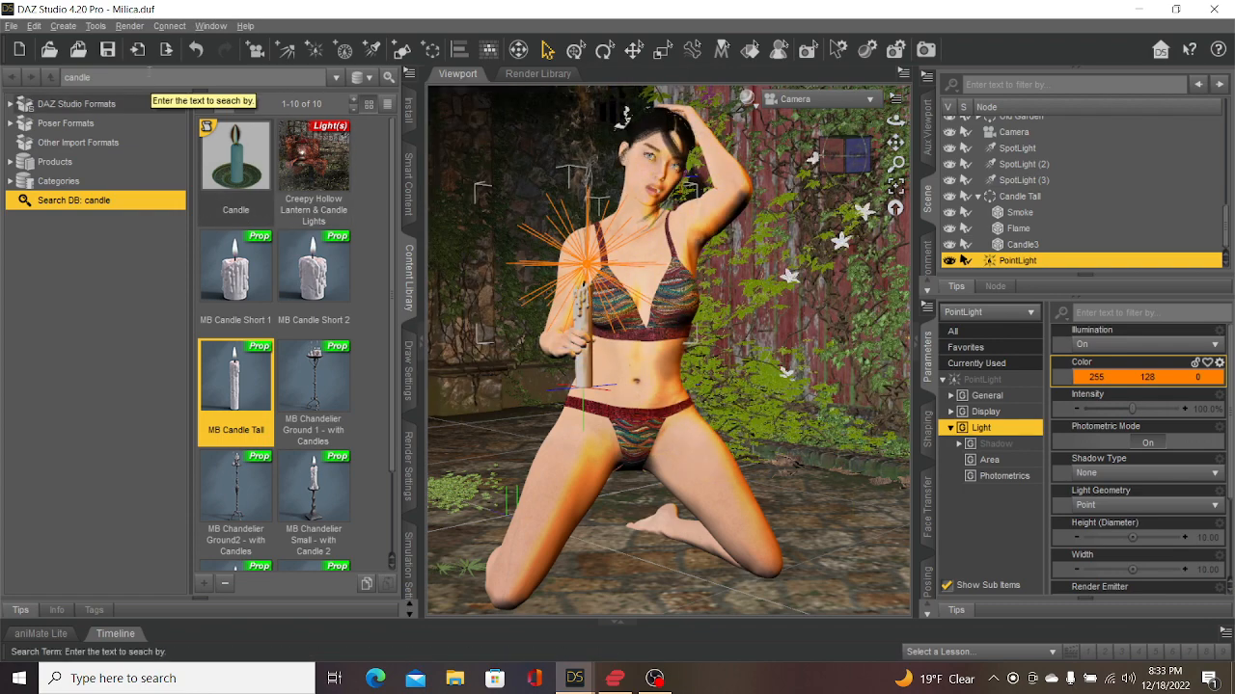
- Render the scene with the orange PointLight, compare it with the previous renders and bring back the main window
left_click(129, 27)
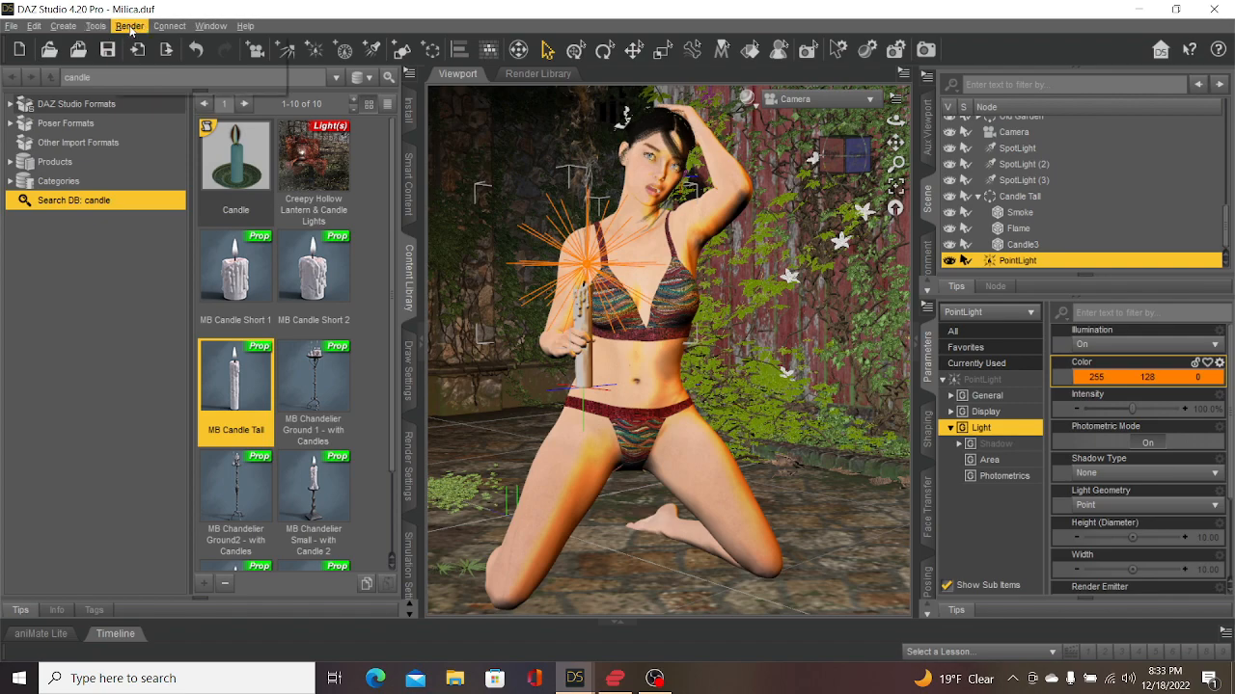
left_click(141, 45)
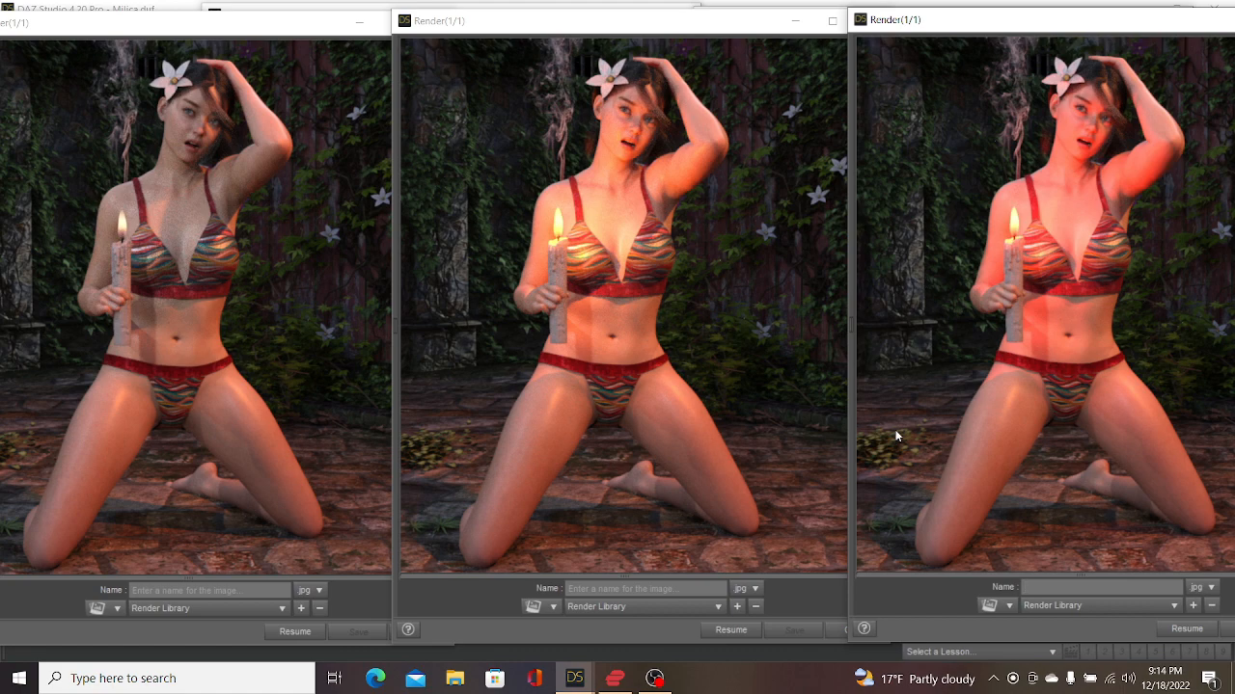
mouse_move(574, 683)
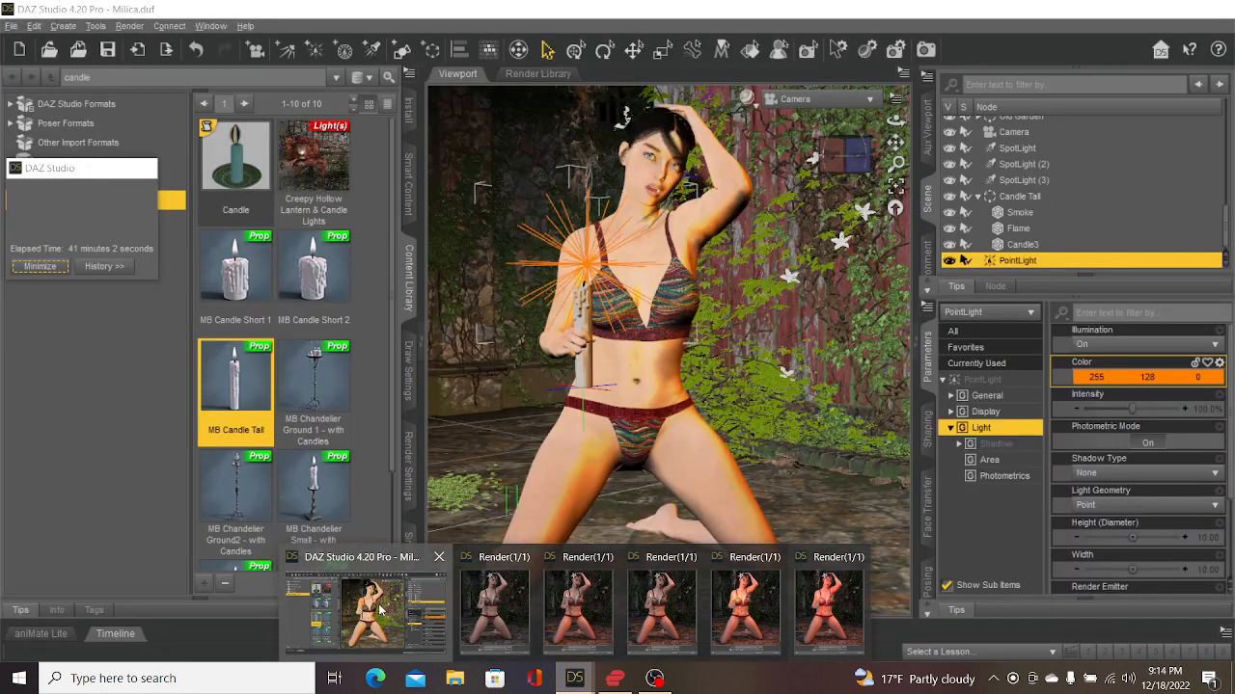
left_click(347, 608)
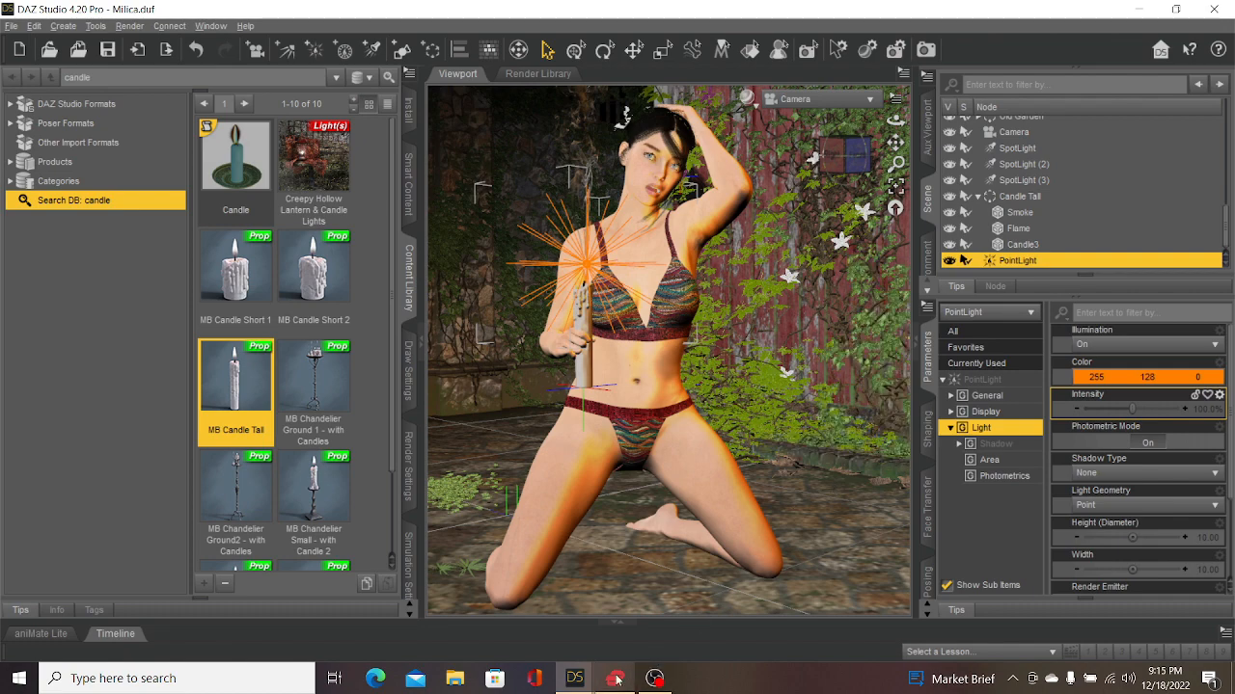
- Bring up the latest render window and place it over the viewport, leaving the PointLight's parameters visible
mouse_move(574, 675)
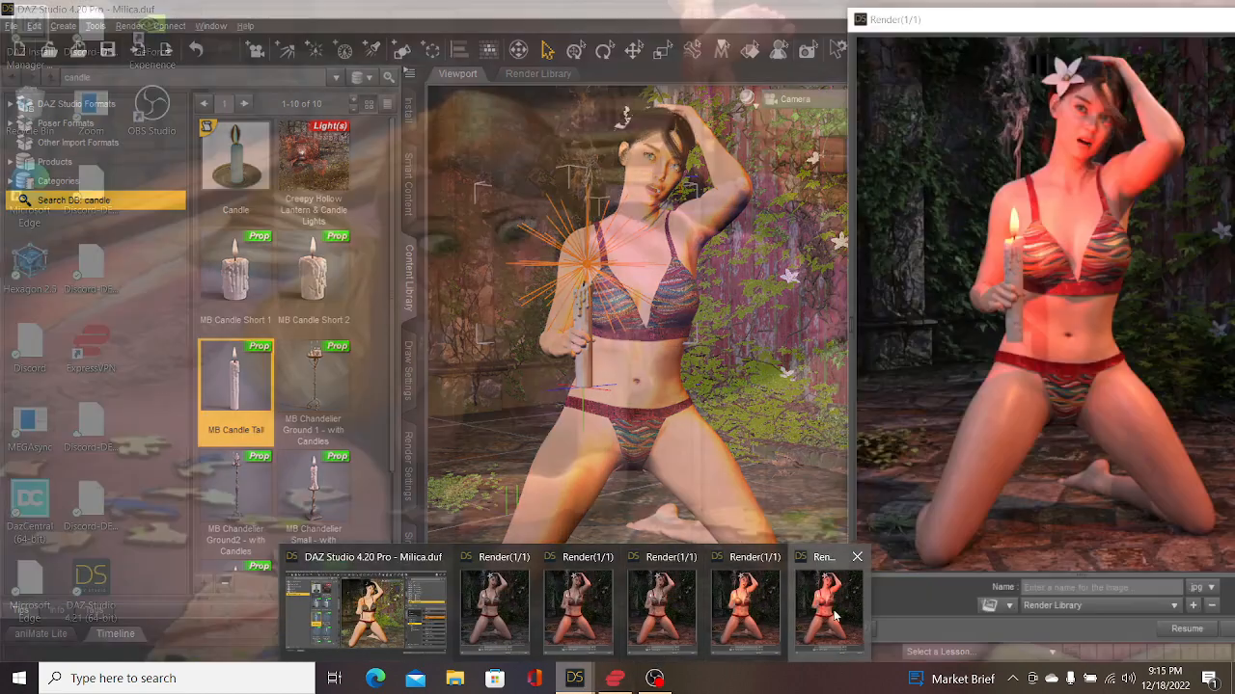
left_click(820, 613)
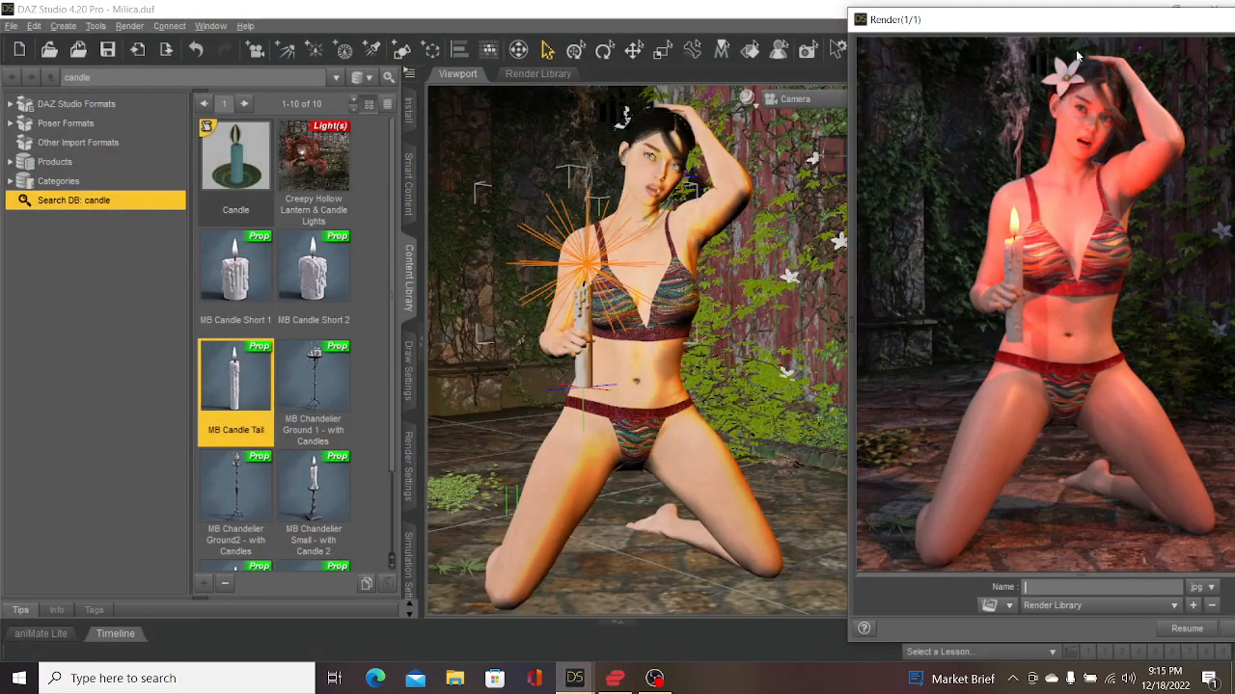
left_click_drag(1099, 23, 651, 44)
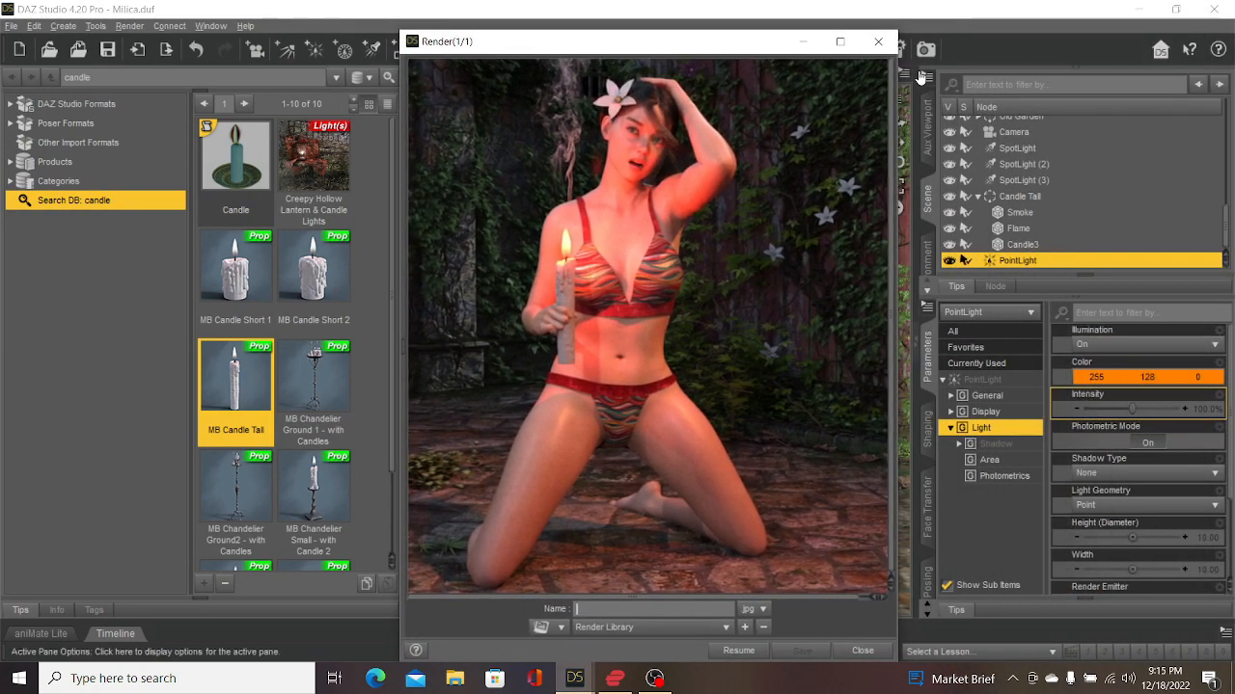